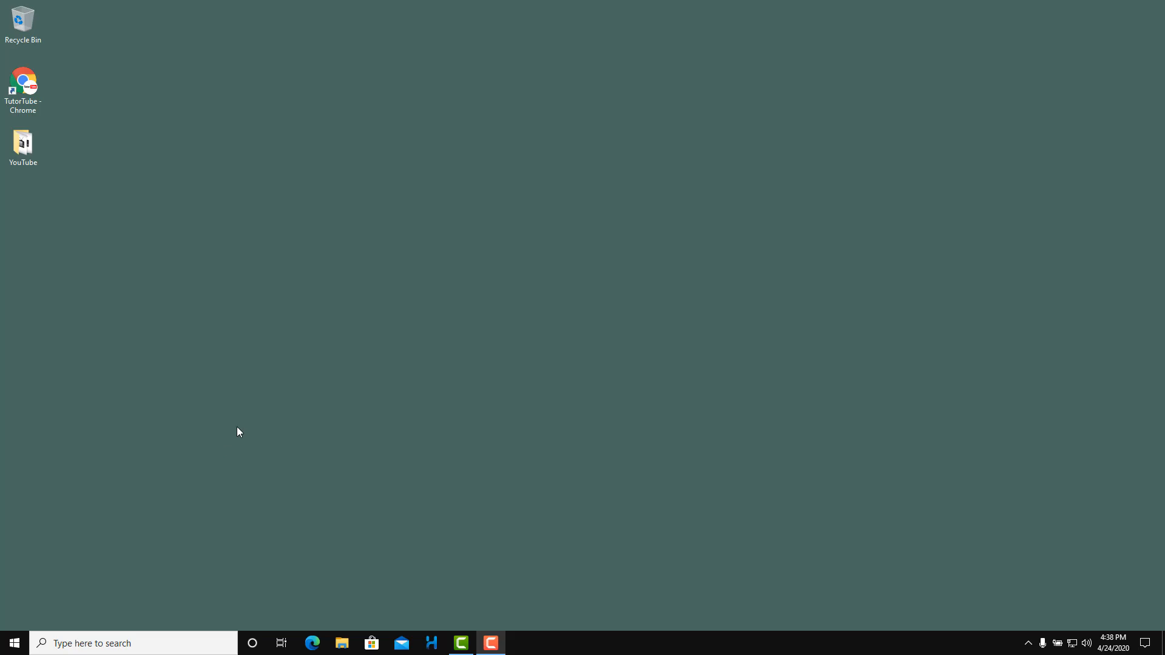
- Bring up the Start menu's installed apps list
left_click(14, 642)
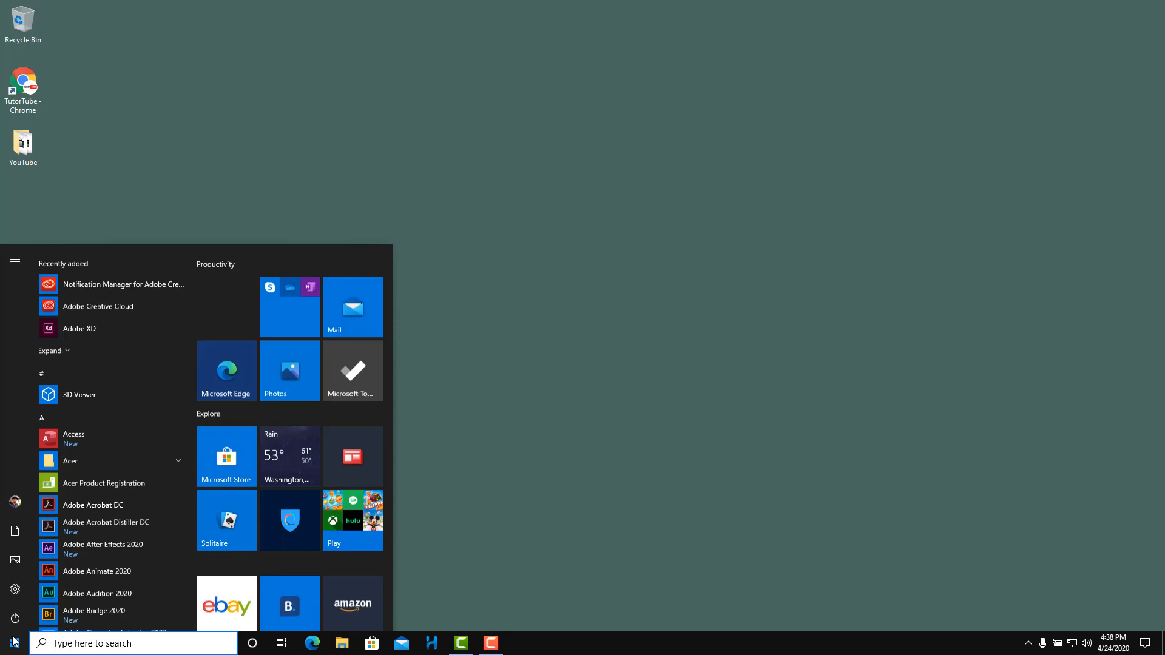
scroll(54, 555, "down", 5)
scroll(63, 546, "down", 5)
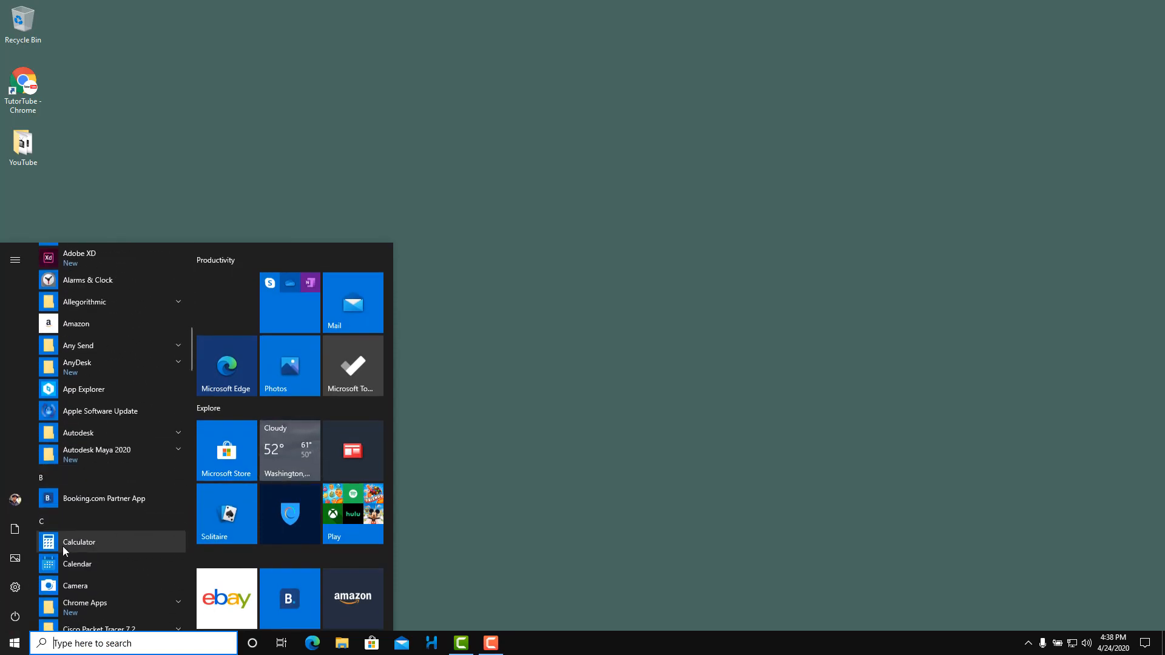
scroll(65, 545, "down", 3)
scroll(63, 546, "down", 3)
scroll(64, 545, "down", 3)
scroll(64, 546, "down", 3)
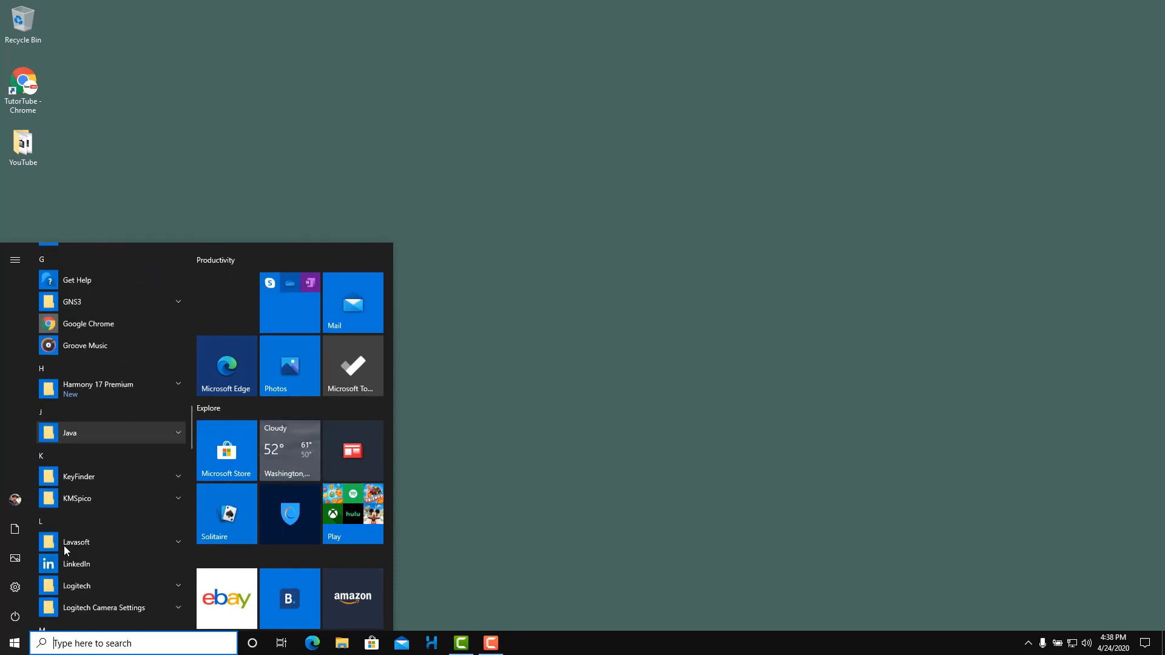
scroll(65, 546, "down", 2)
scroll(64, 545, "down", 3)
scroll(64, 545, "down", 3)
scroll(64, 546, "down", 3)
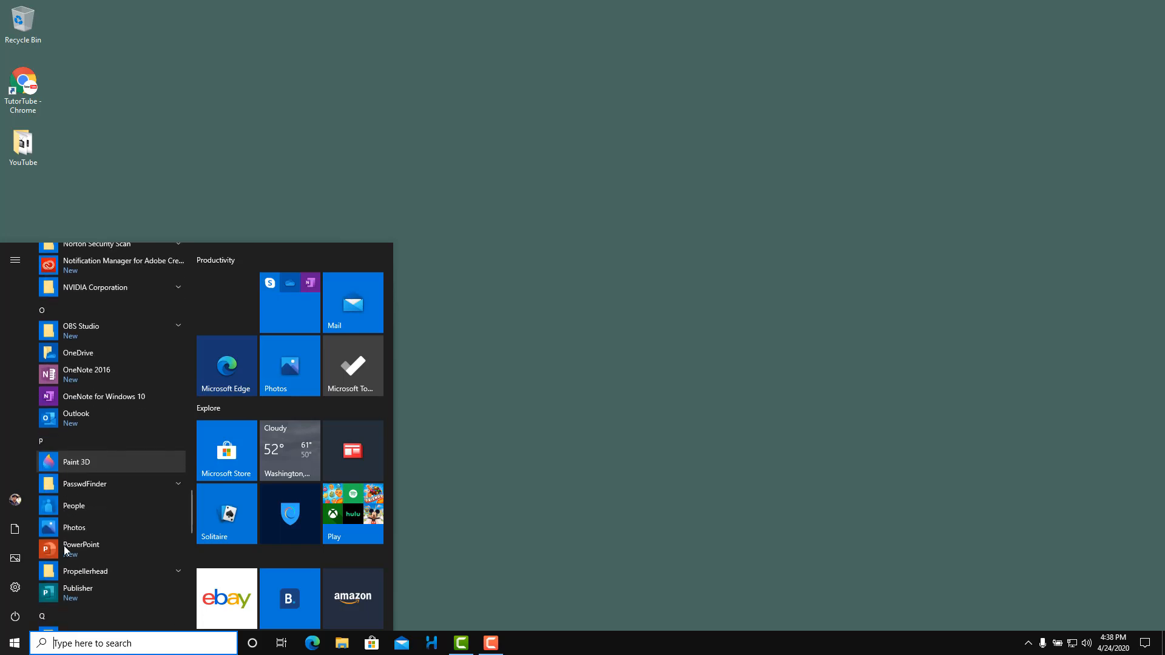
- Launch People, begin setup and grant it email and calendar access
left_click(87, 513)
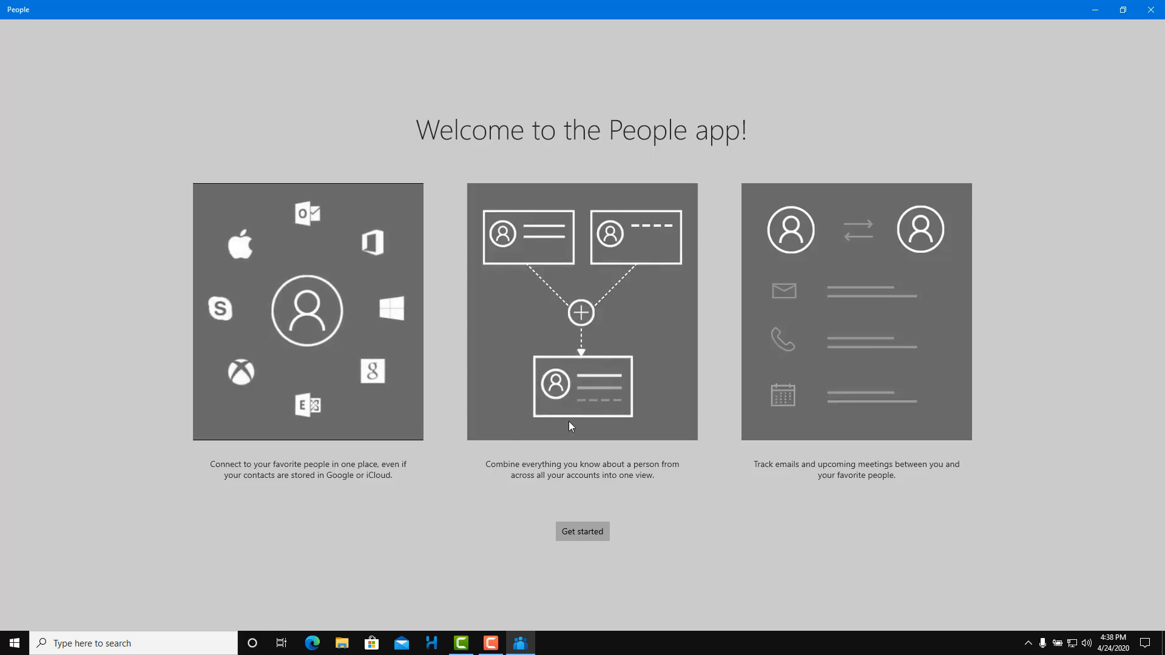
left_click(581, 537)
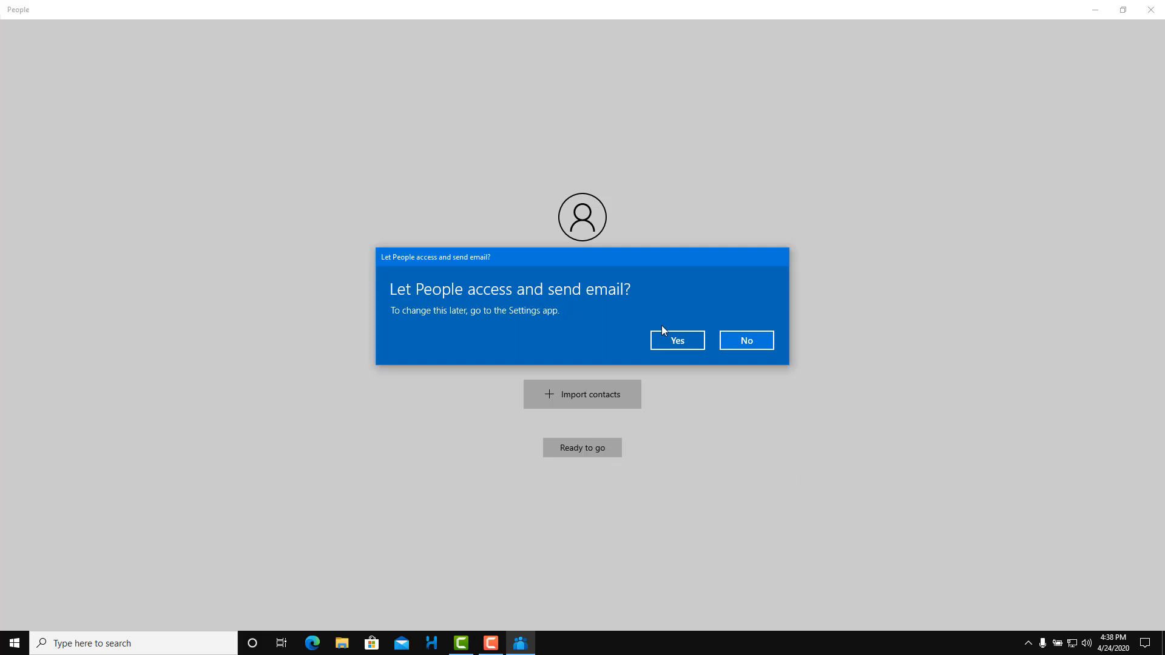
left_click(681, 344)
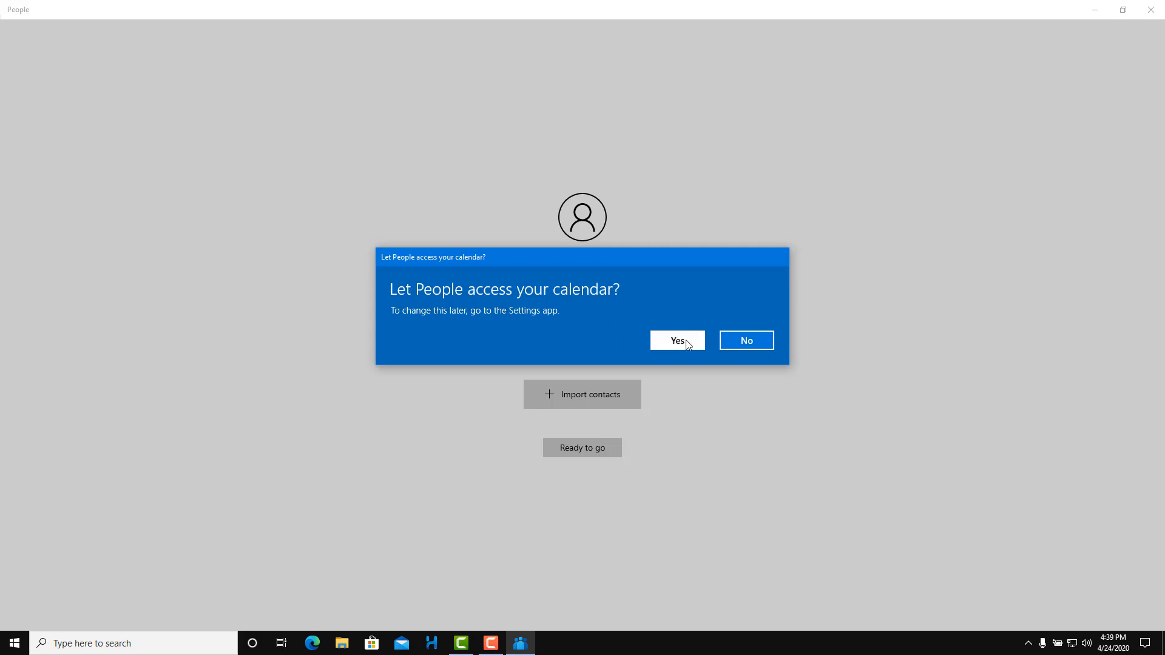
left_click(681, 339)
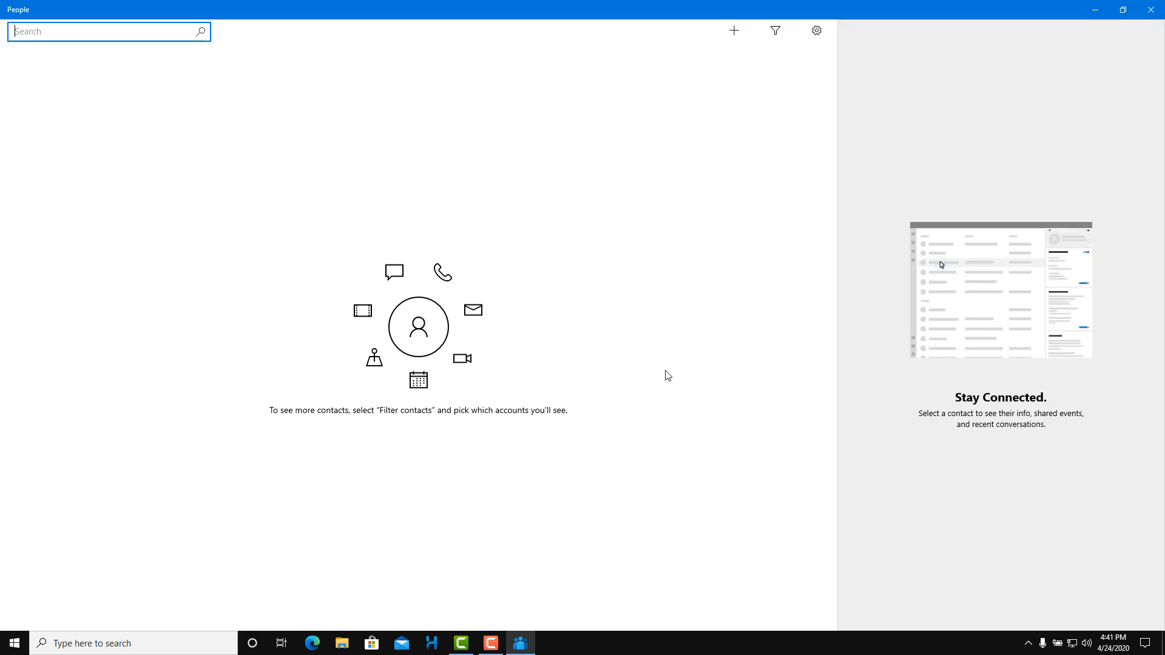
- Start a new Outlook contact, skip adding a photo, and ready the Name field
left_click(735, 34)
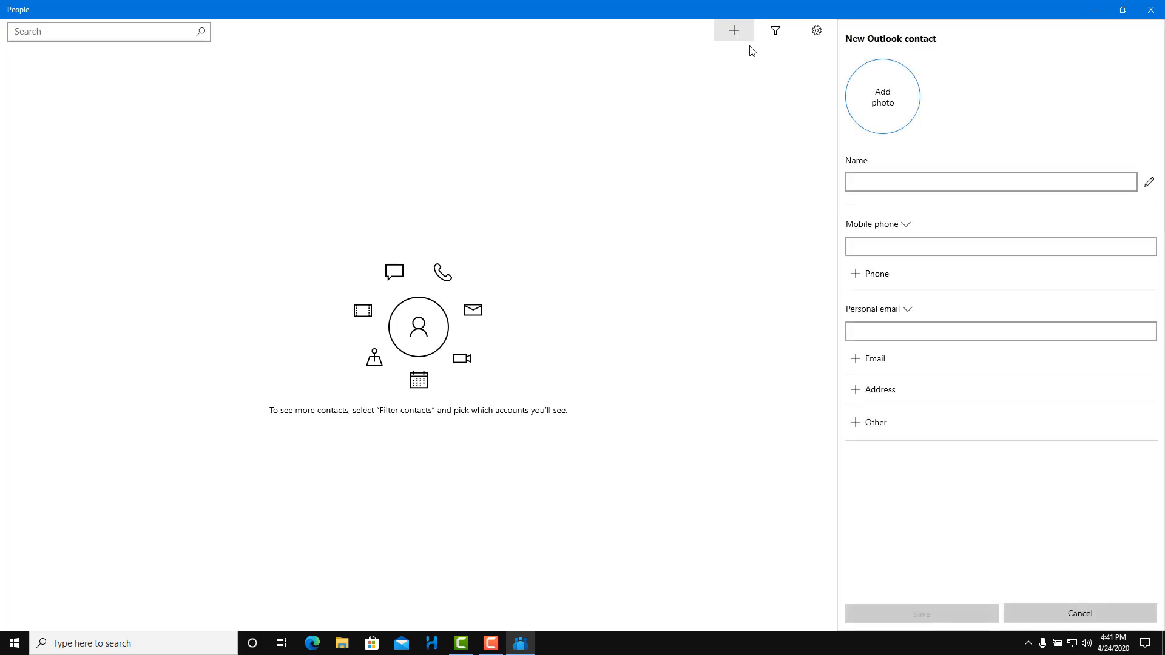
left_click(881, 97)
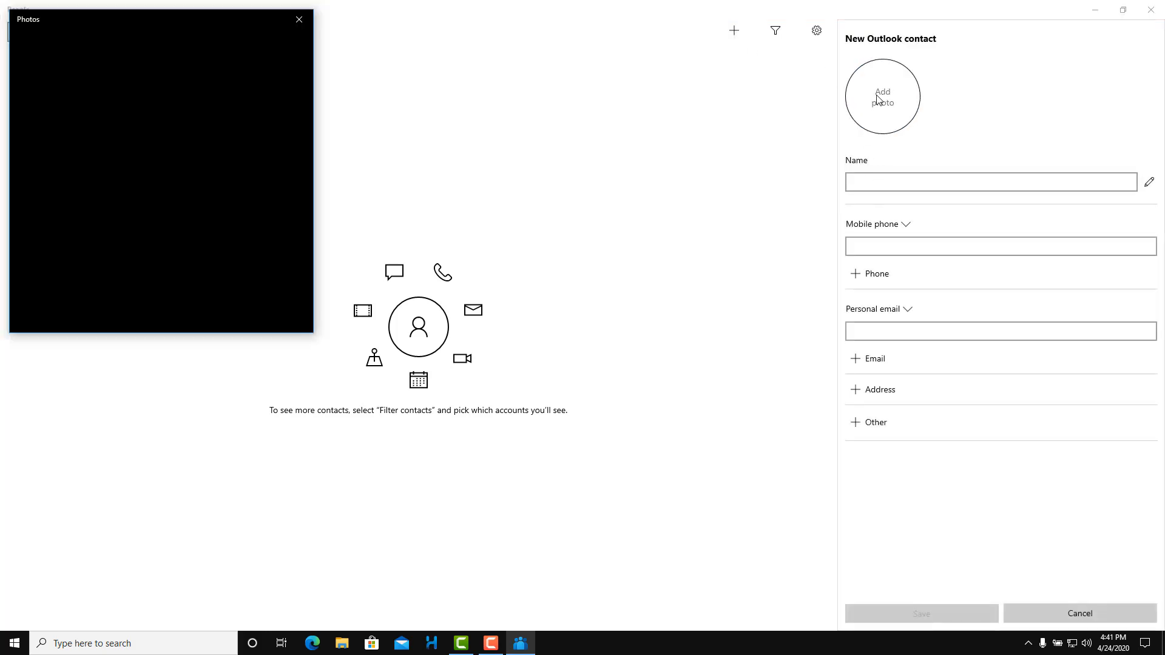
left_click(300, 25)
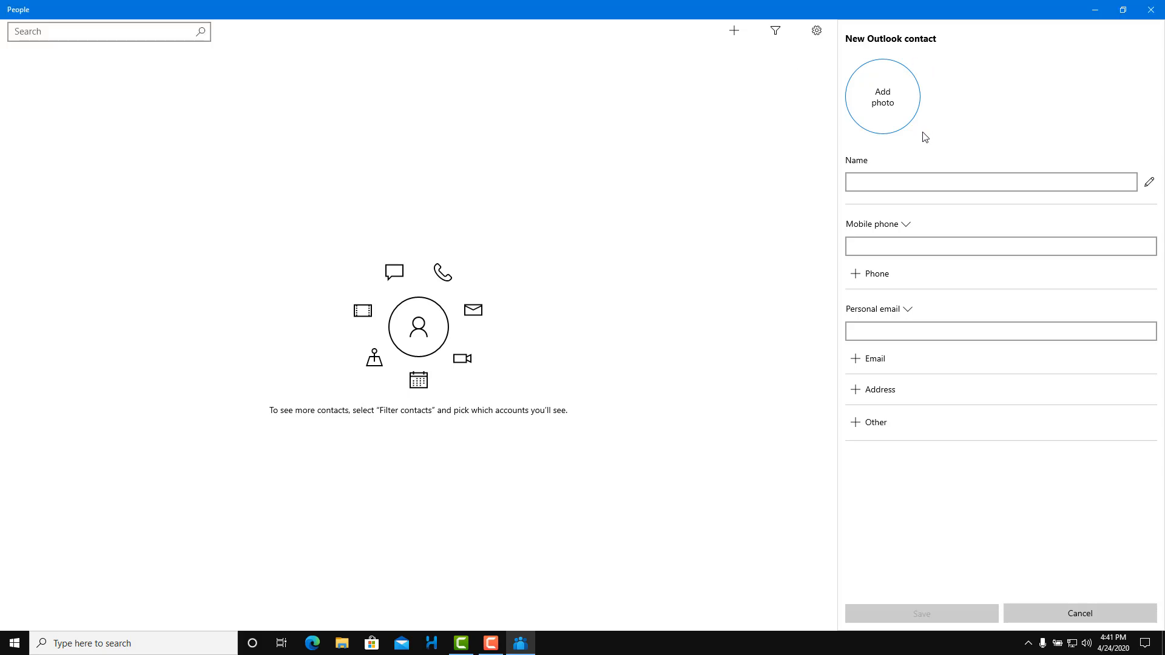
left_click(890, 184)
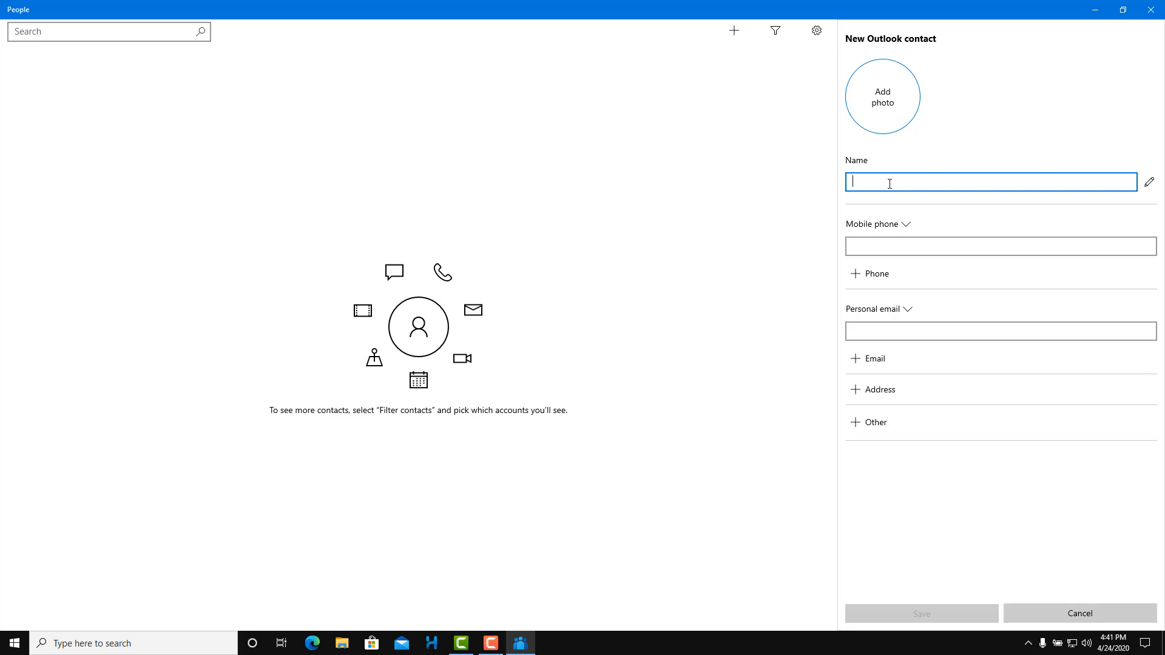
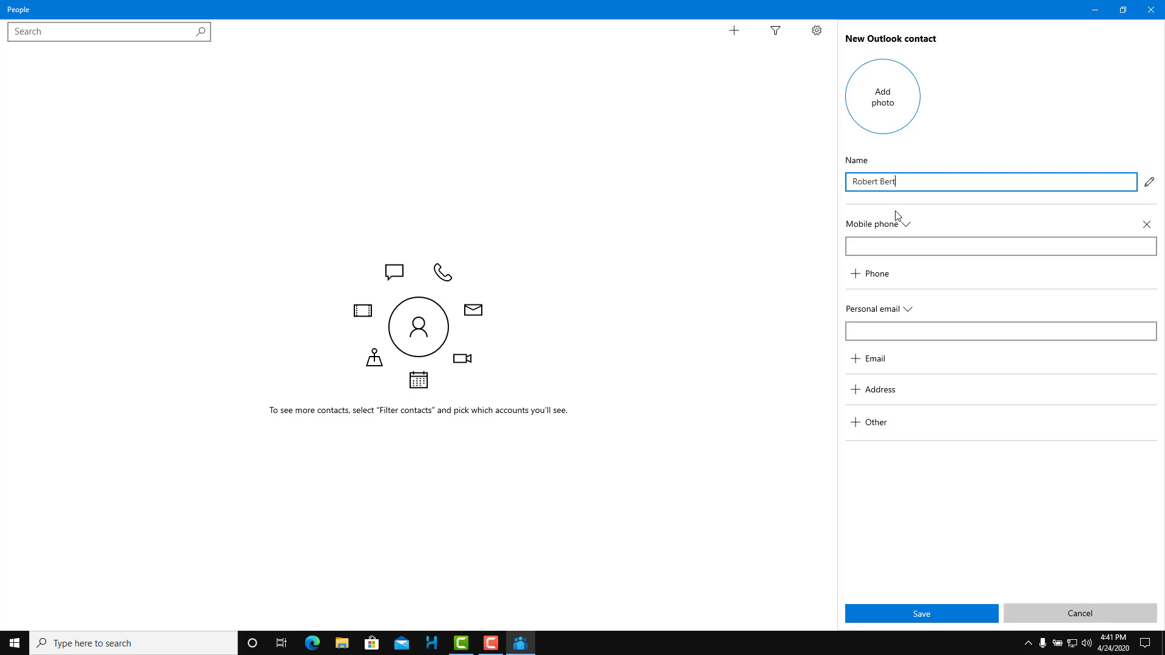
left_click(901, 247)
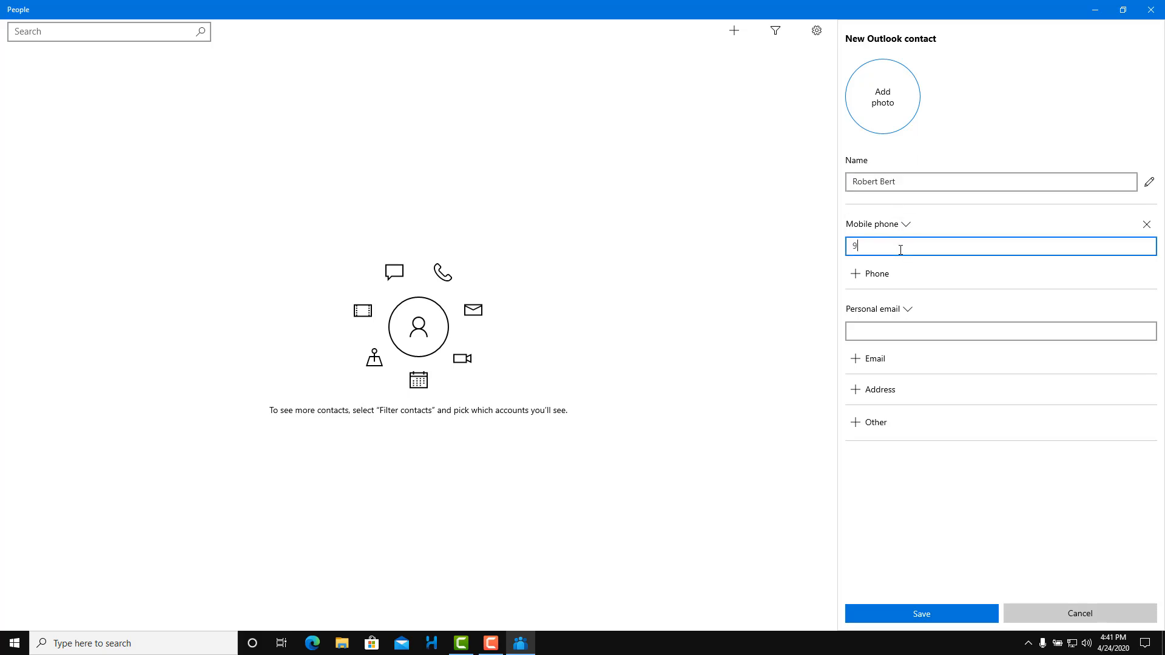
type("85874746")
left_click(879, 274)
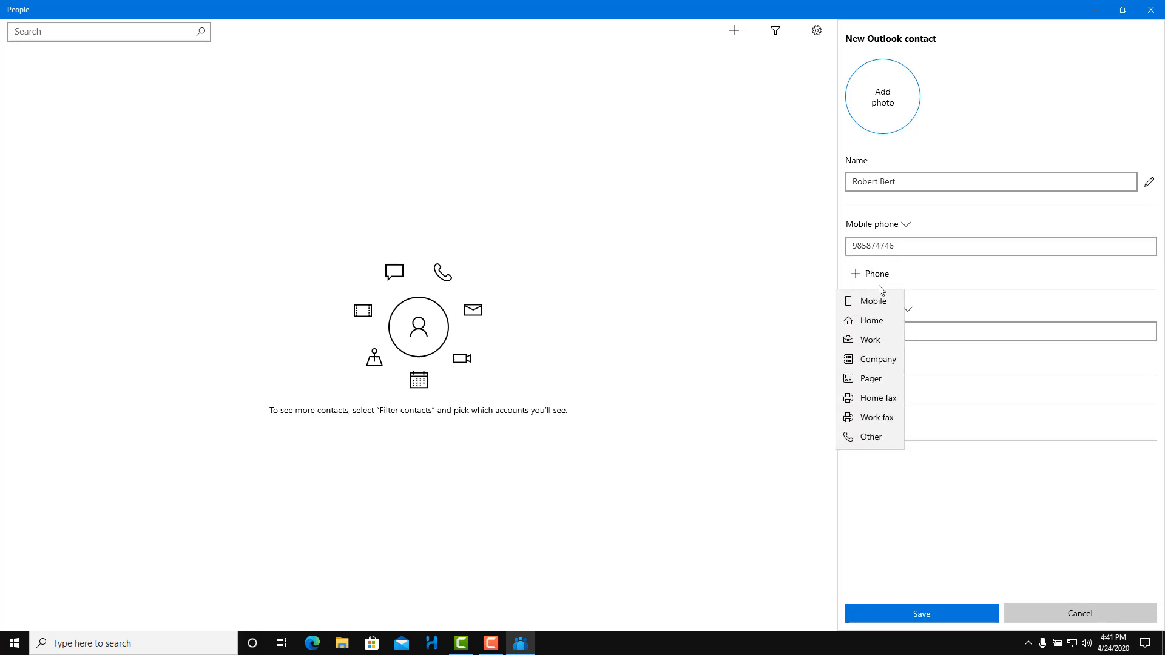
left_click(889, 245)
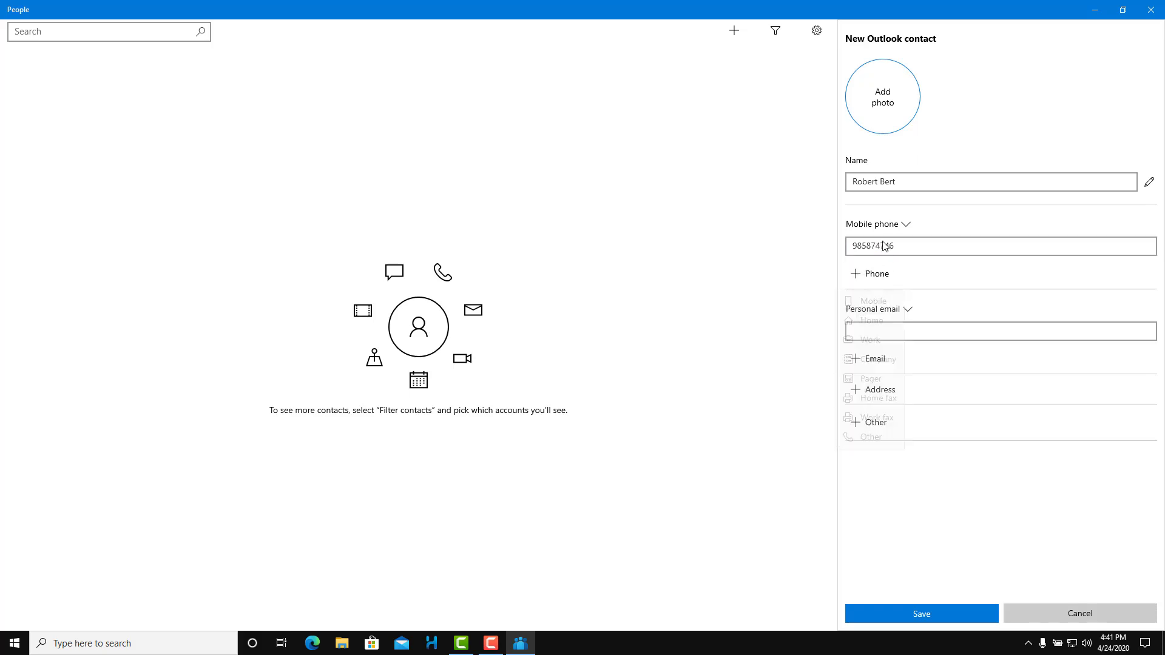
left_click(883, 278)
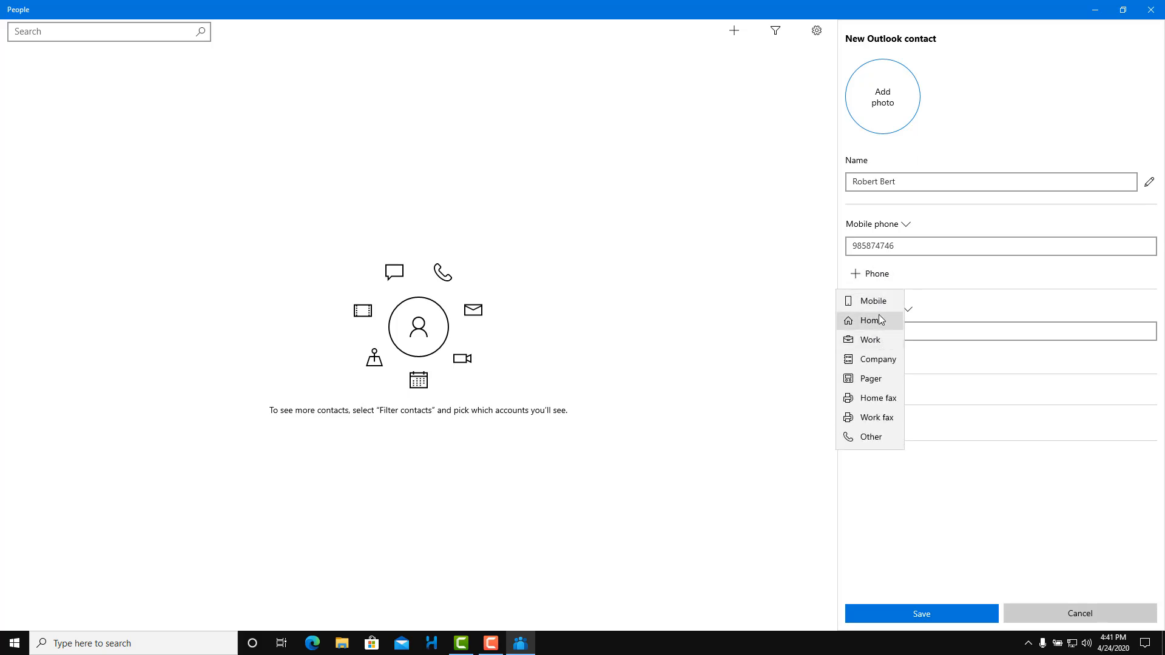
left_click(879, 320)
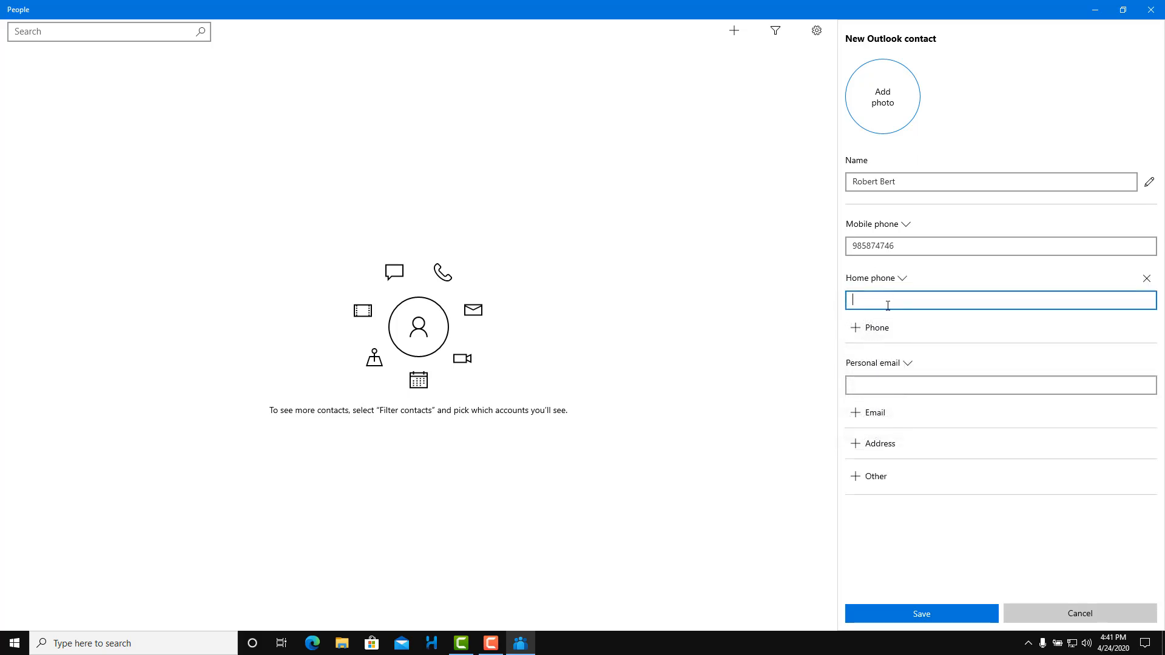
type("2-")
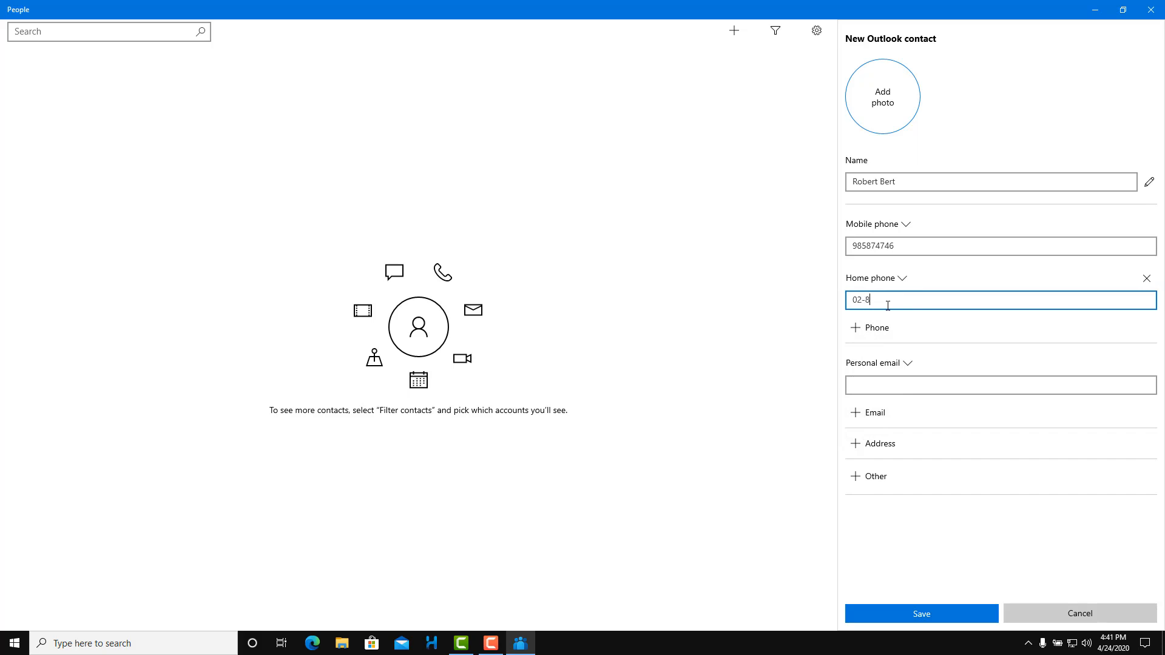
type("8847667")
mouse_move(879, 363)
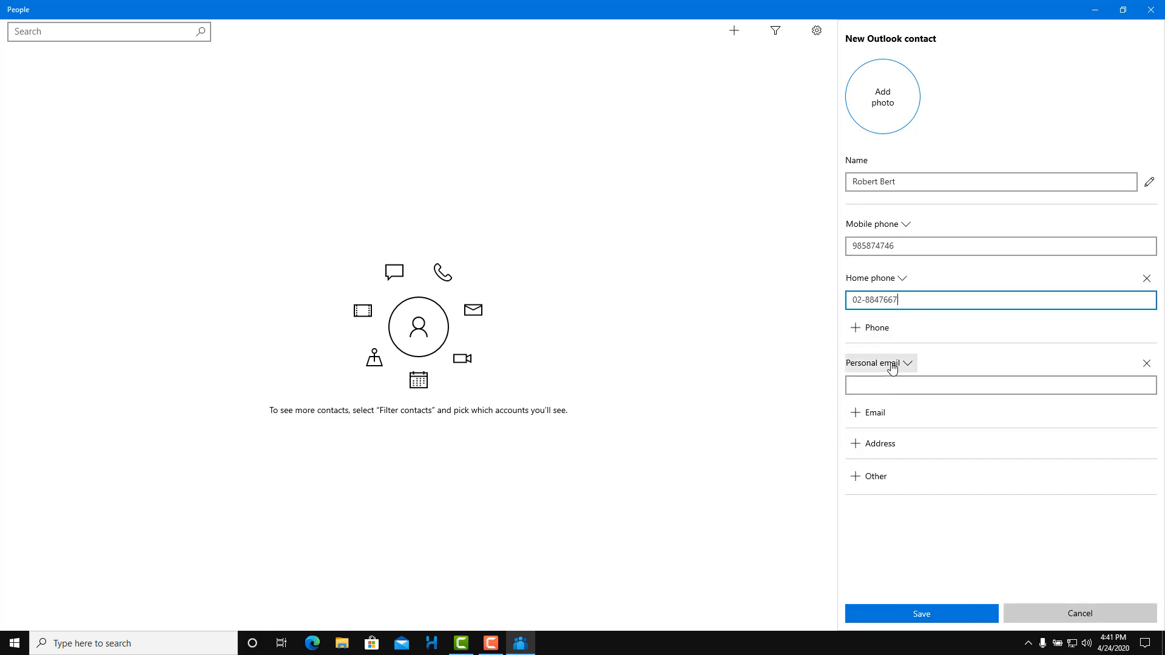
left_click(905, 387)
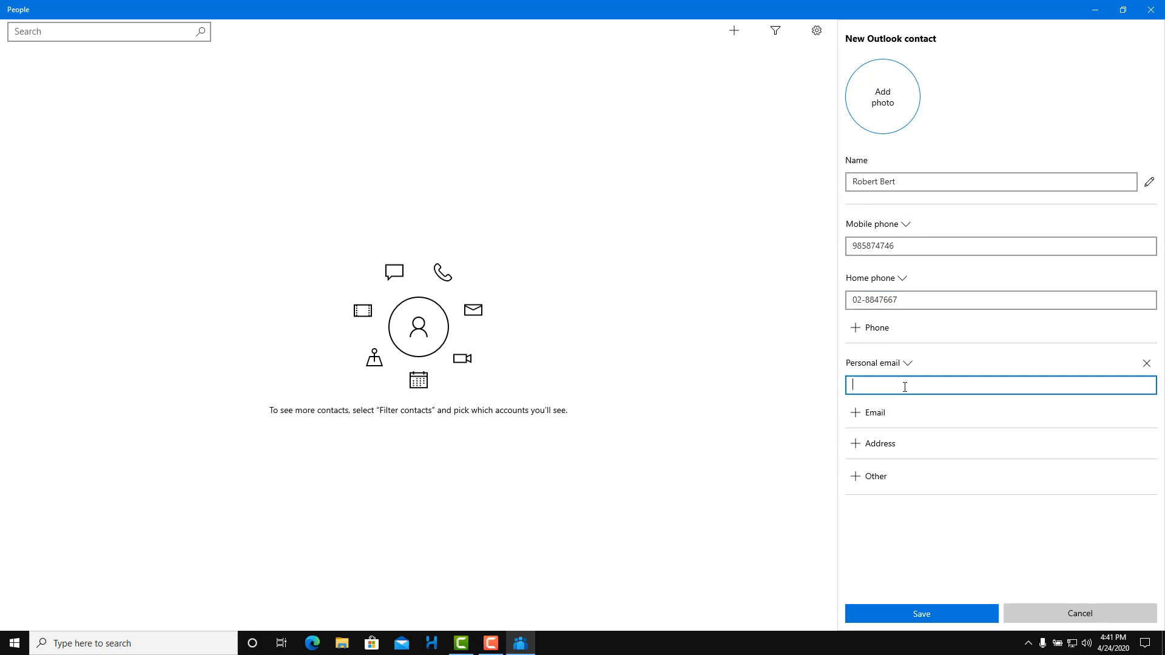
left_click(868, 415)
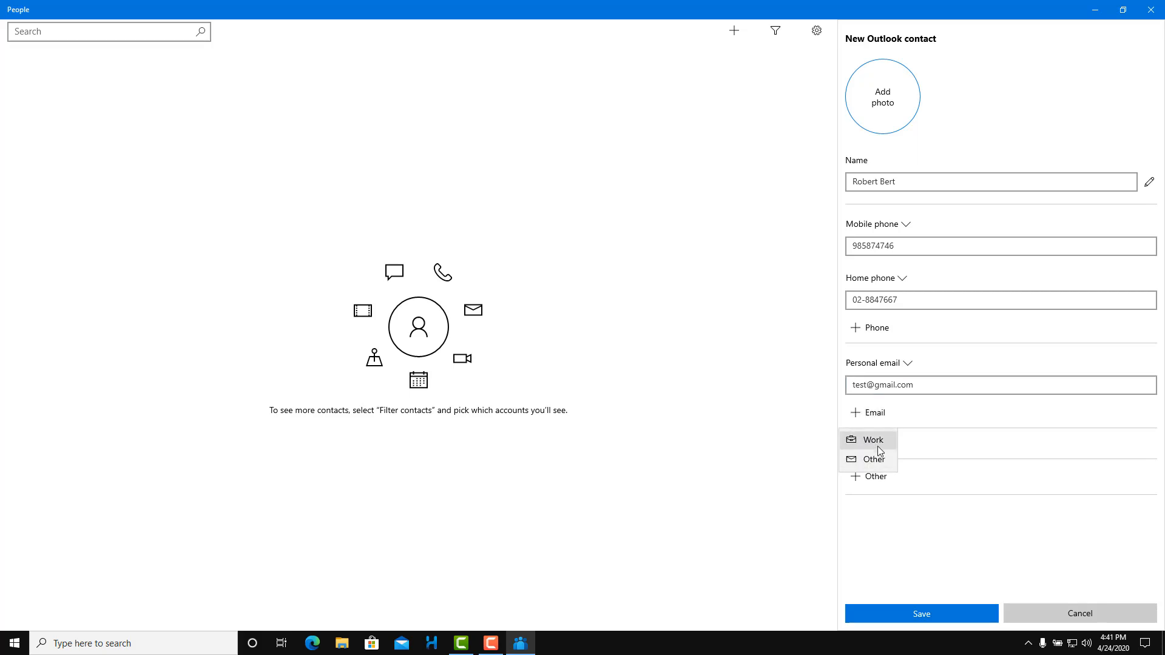
left_click(879, 444)
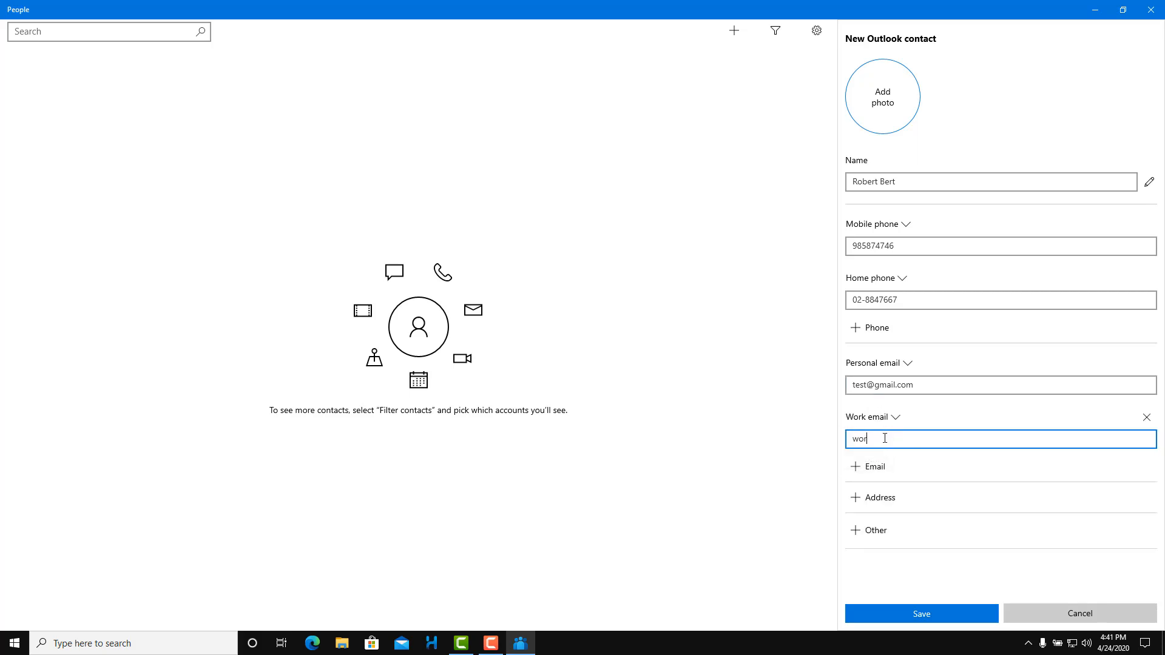
left_click(878, 499)
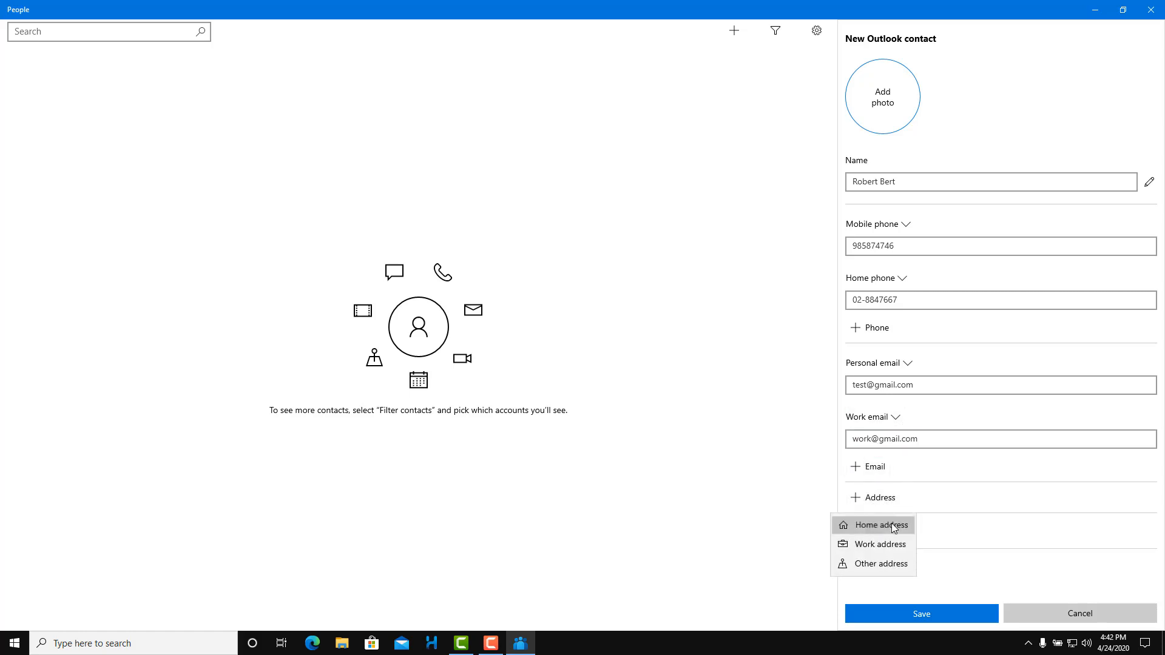
left_click(892, 526)
scroll(891, 547, "down", 2)
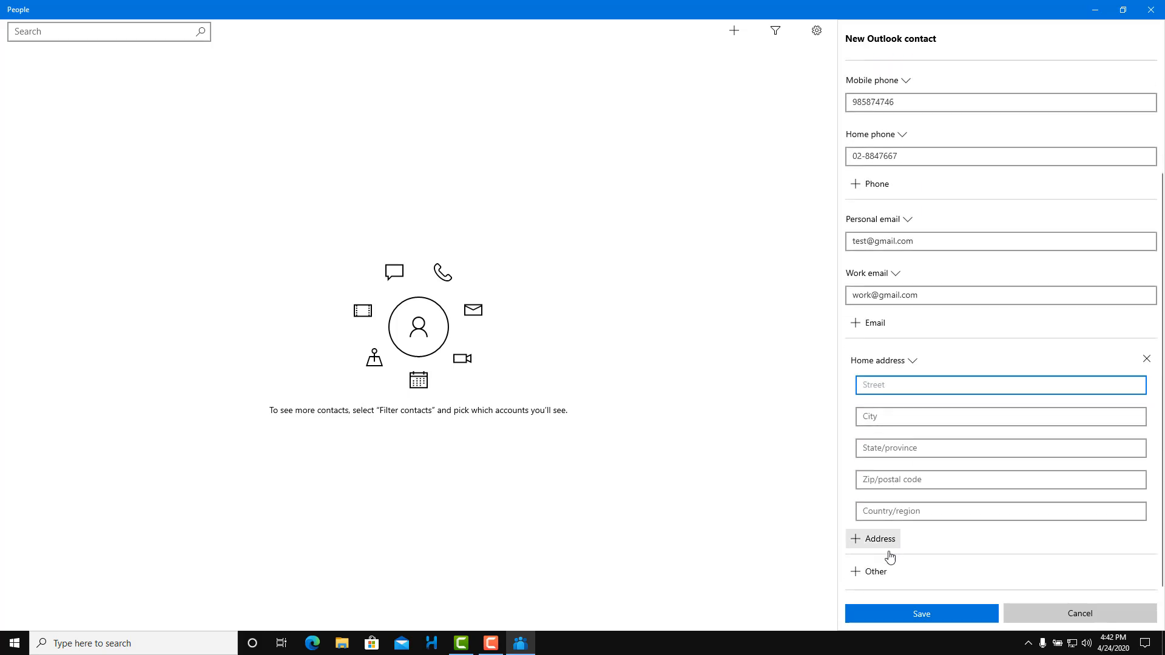
left_click(876, 572)
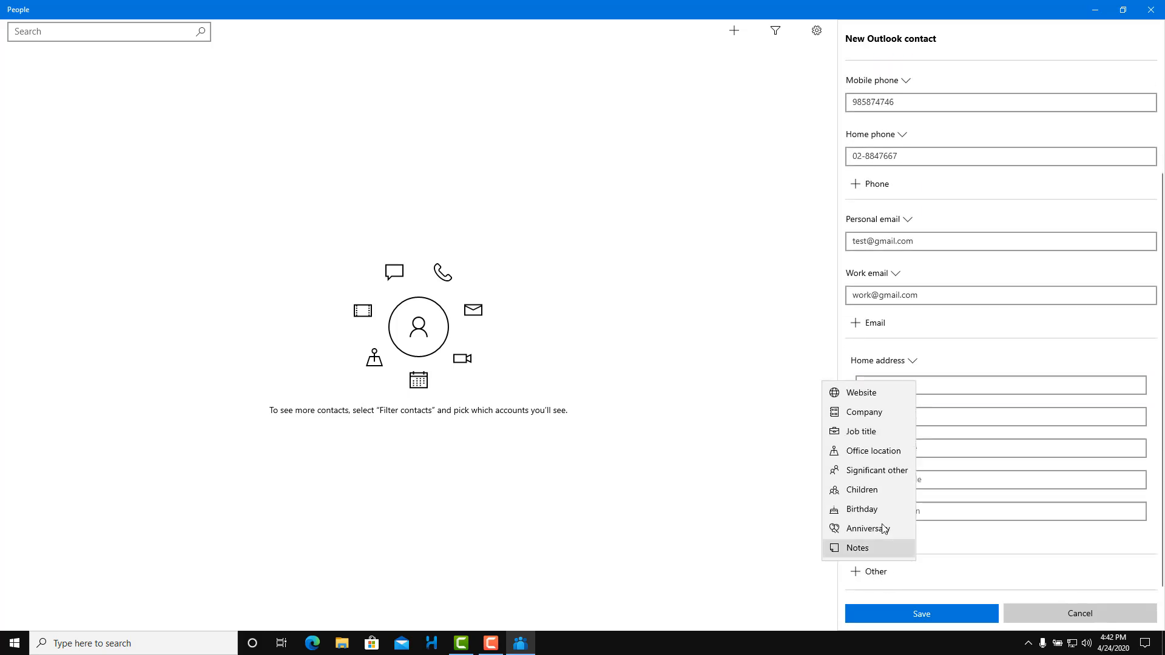
left_click(883, 398)
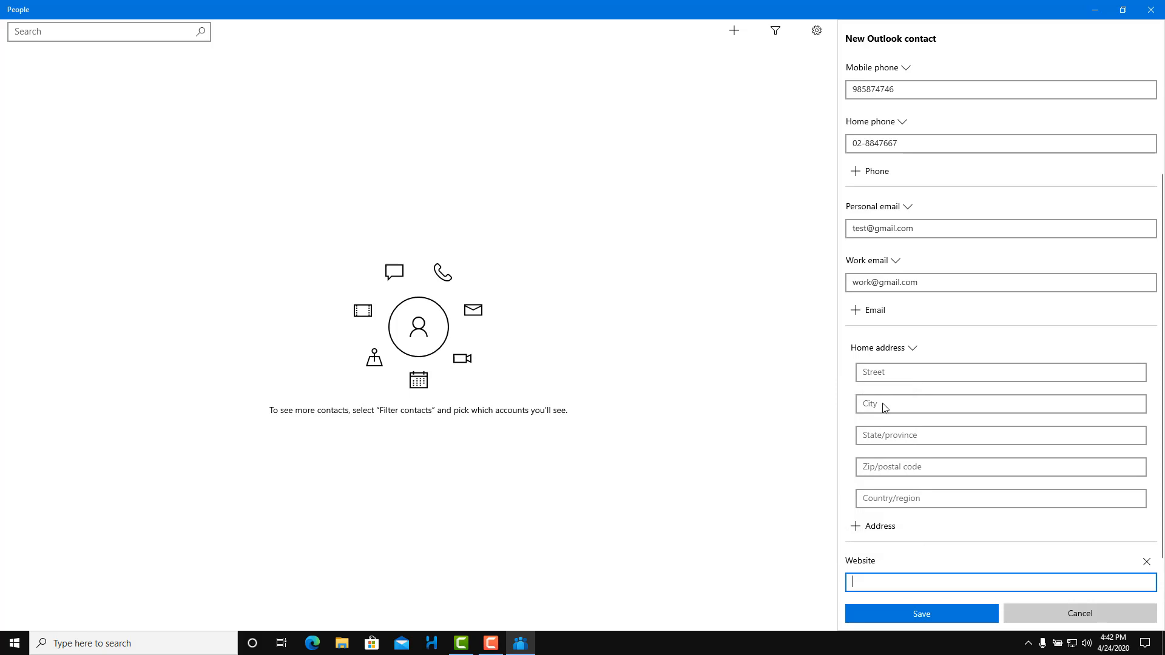
type("www.t")
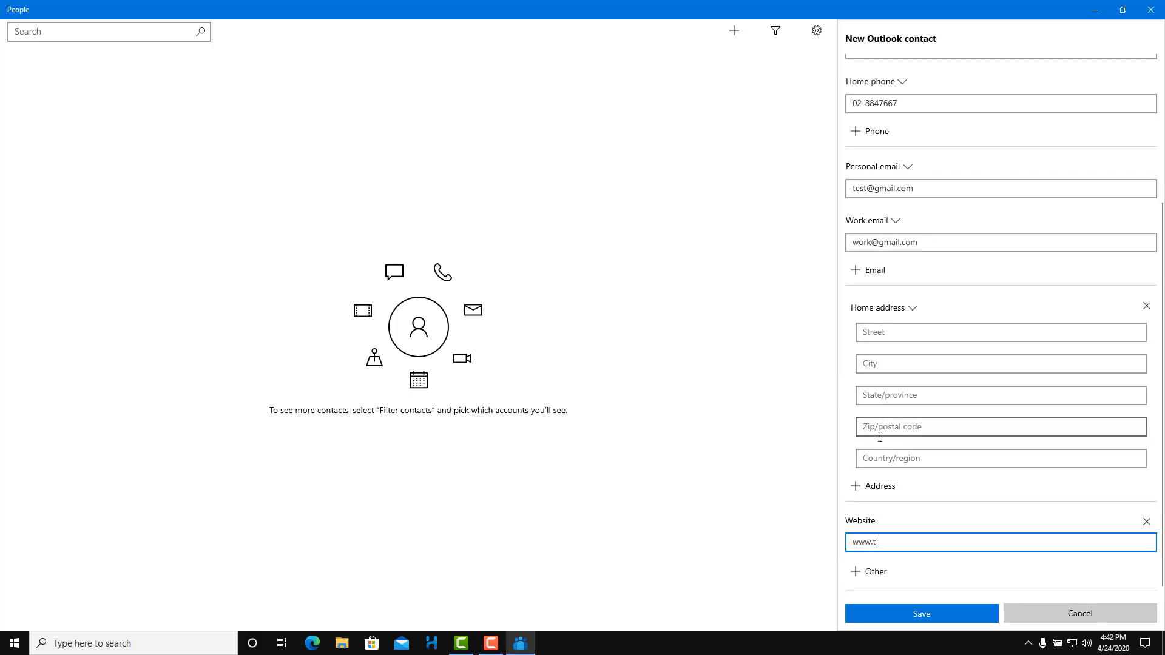
type("est.com")
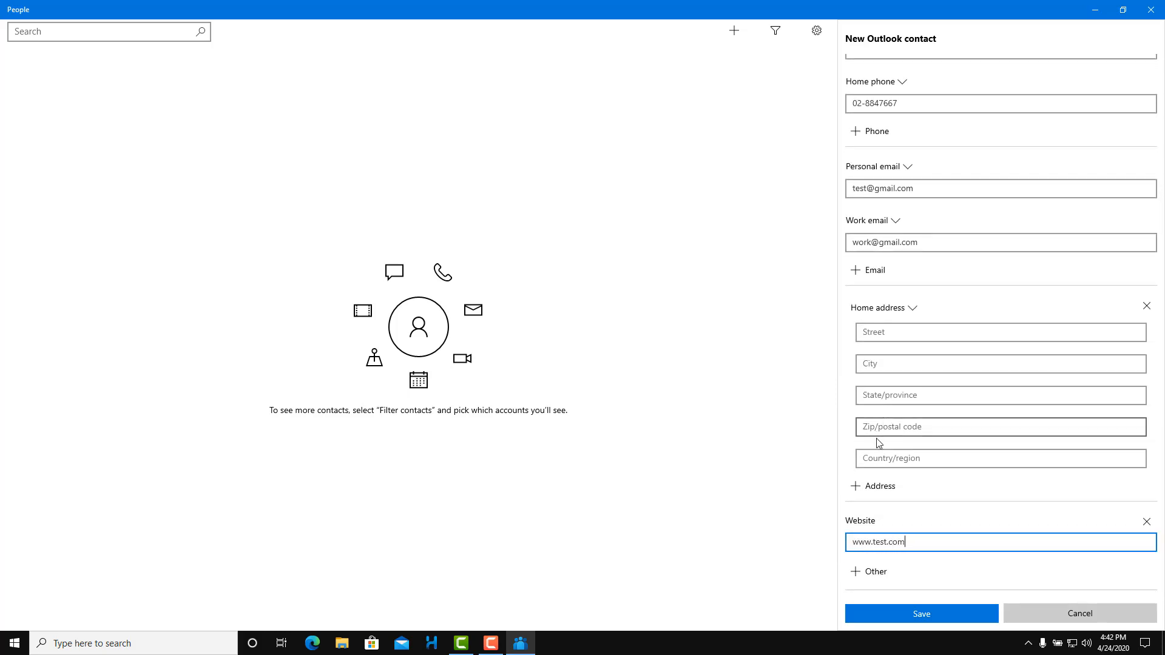
left_click(914, 613)
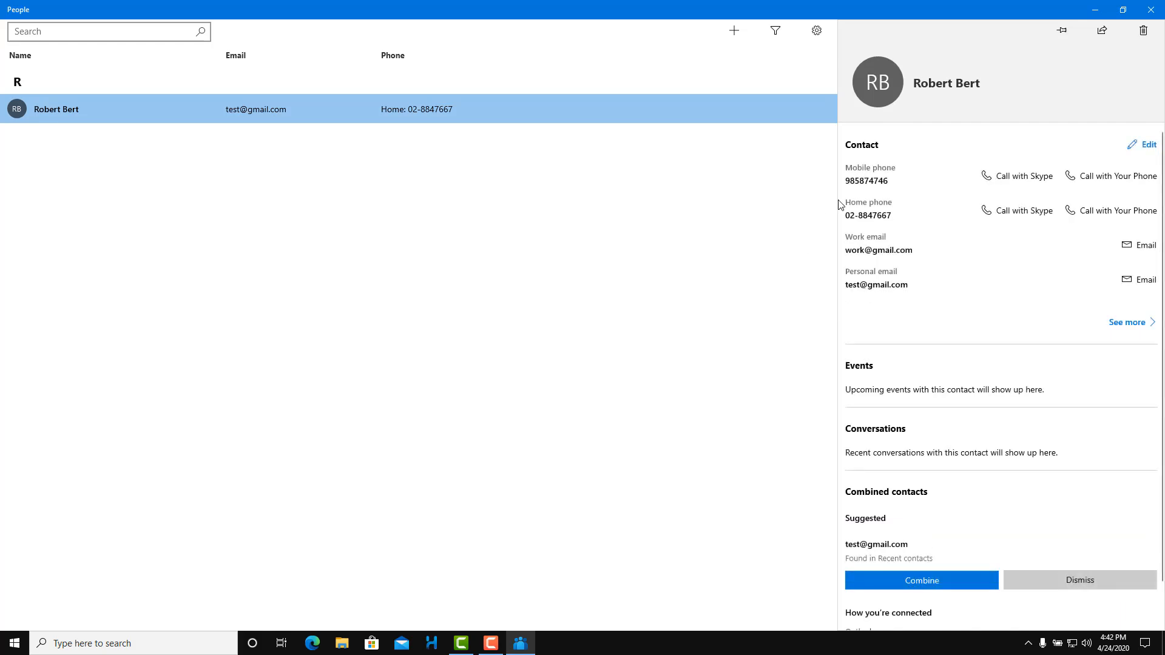
scroll(915, 277, "down", 1)
scroll(915, 276, "up", 1)
scroll(937, 264, "down", 1)
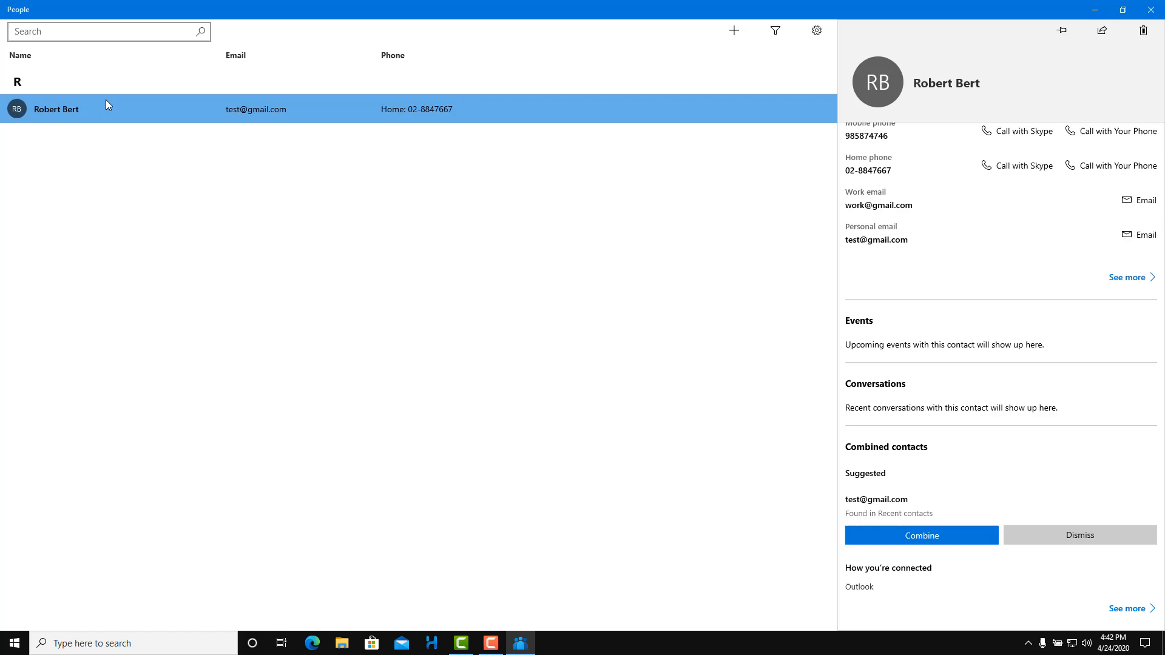
left_click(734, 31)
left_click(888, 182)
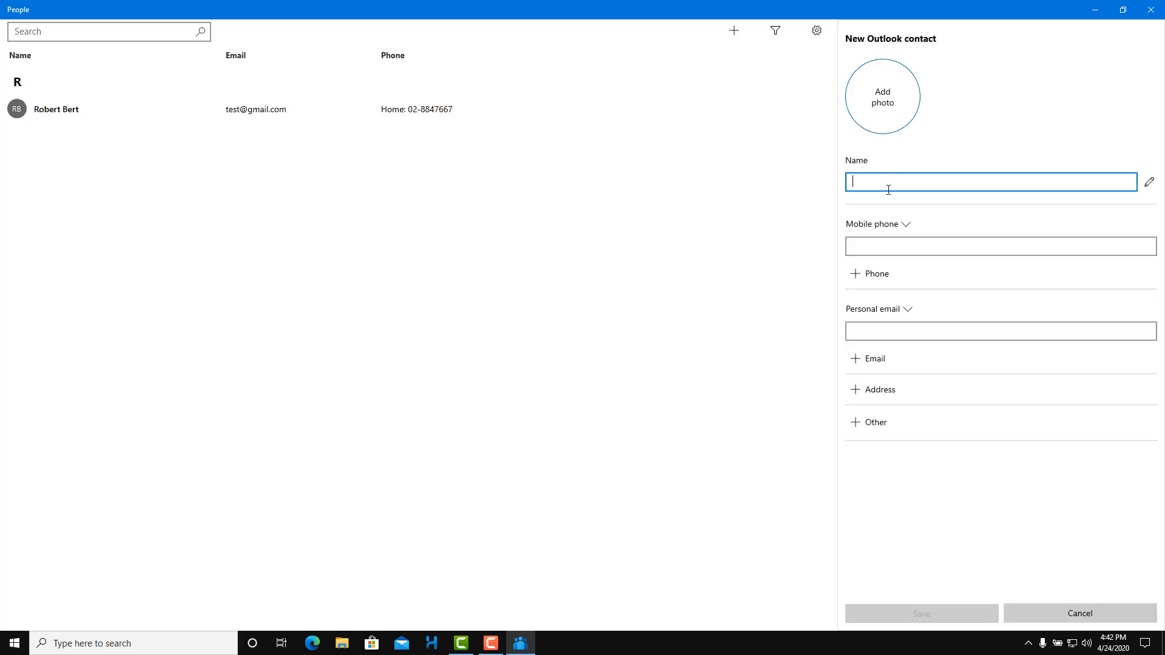
left_click(897, 613)
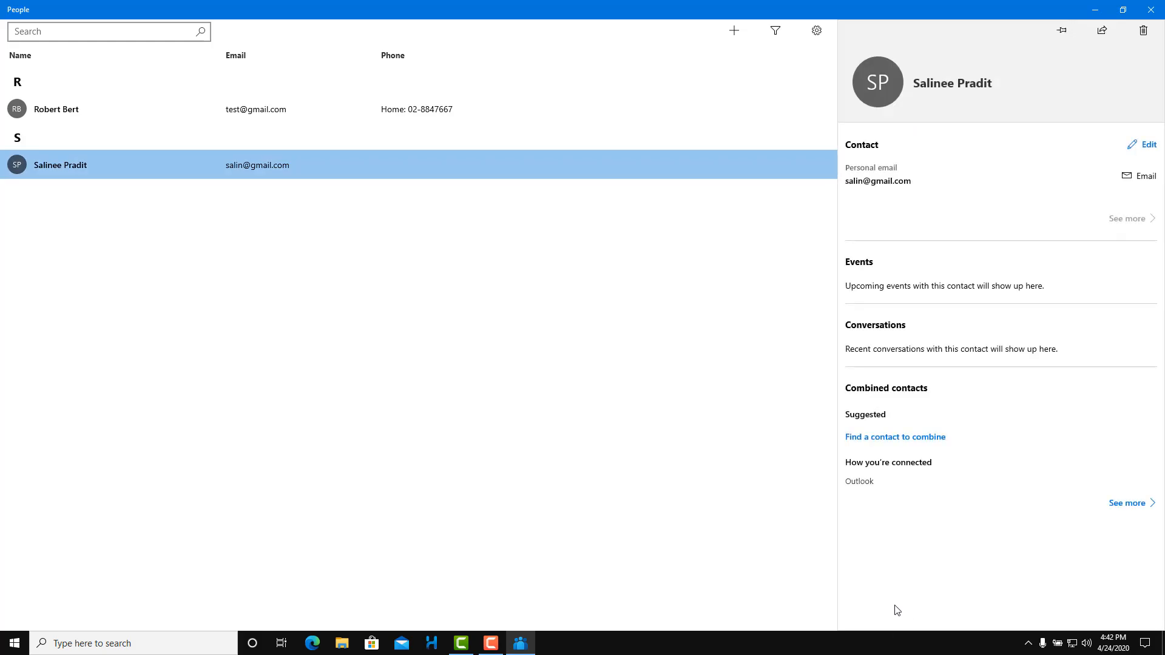
left_click(251, 109)
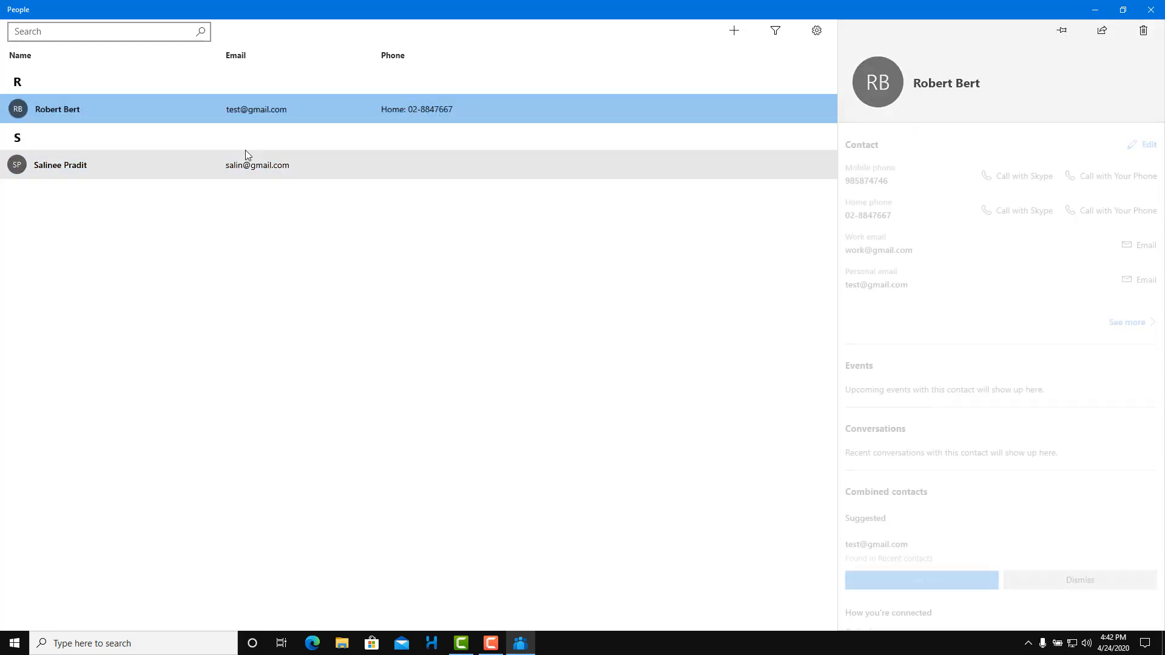
left_click(250, 165)
left_click(247, 113)
left_click(253, 171)
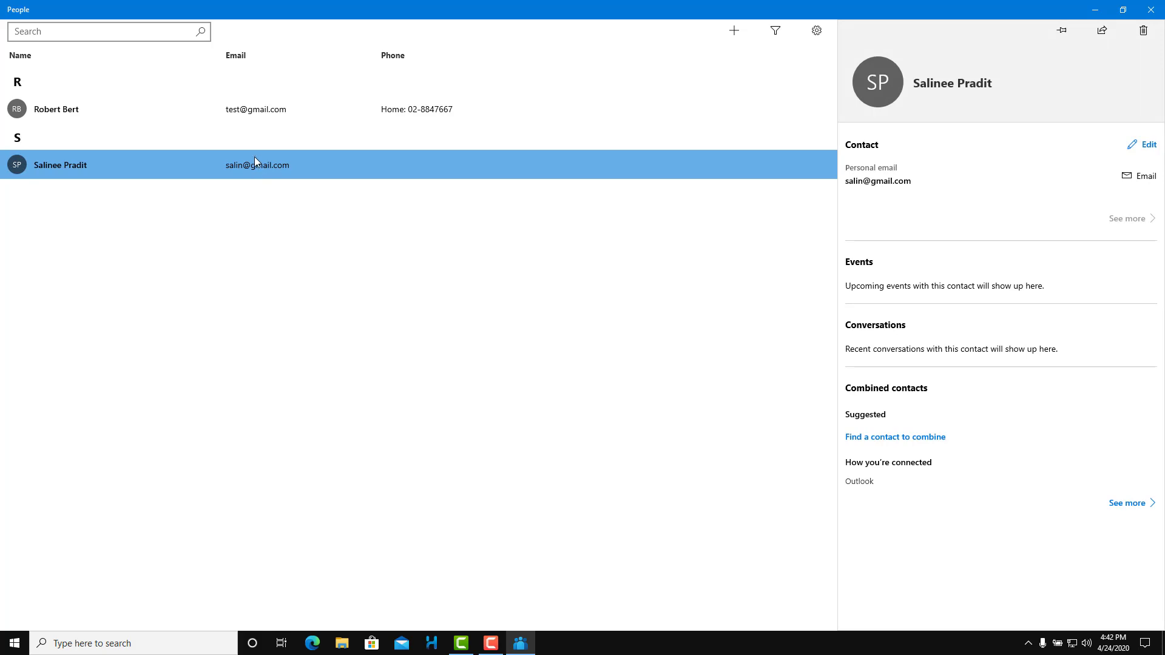
left_click(111, 30)
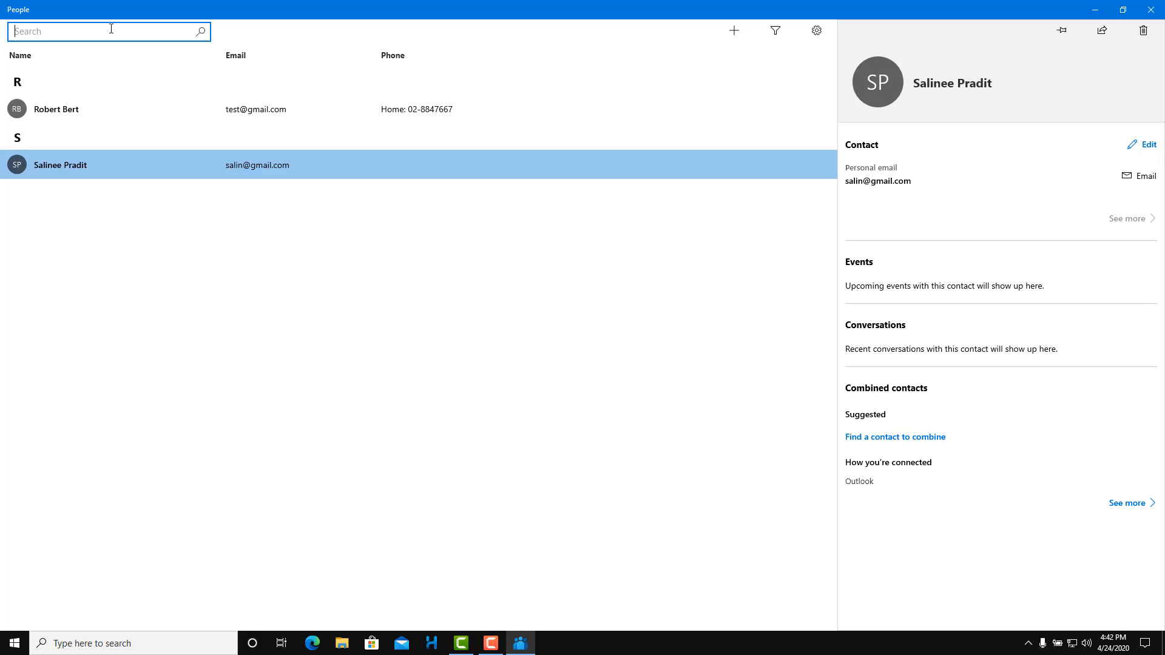
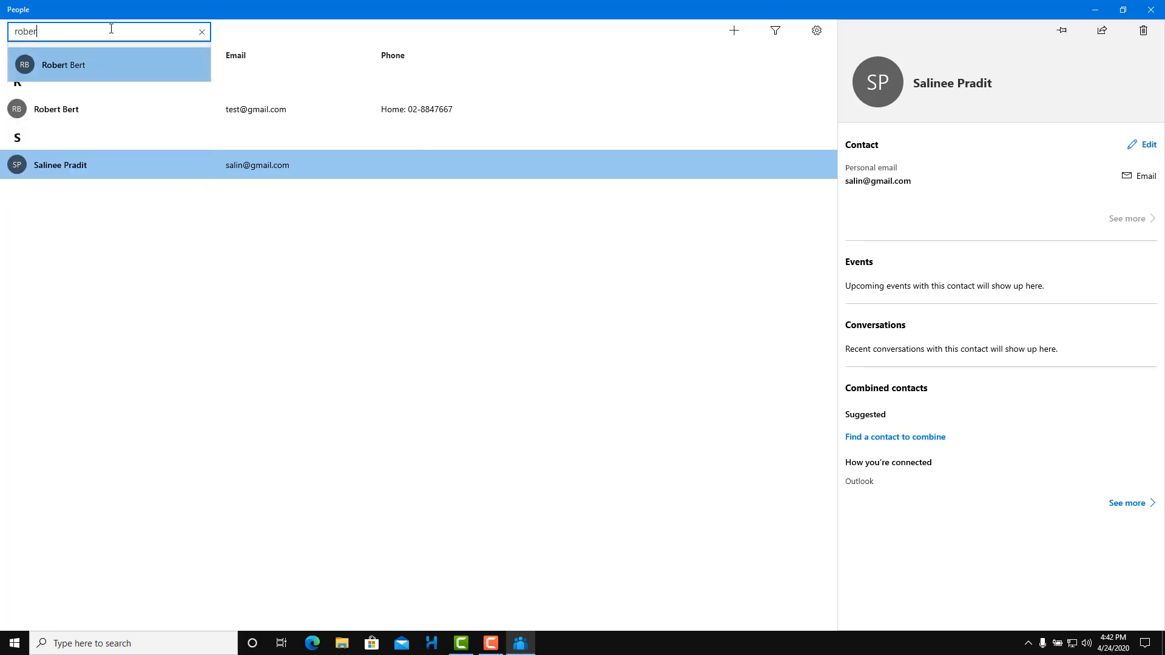
left_click(110, 65)
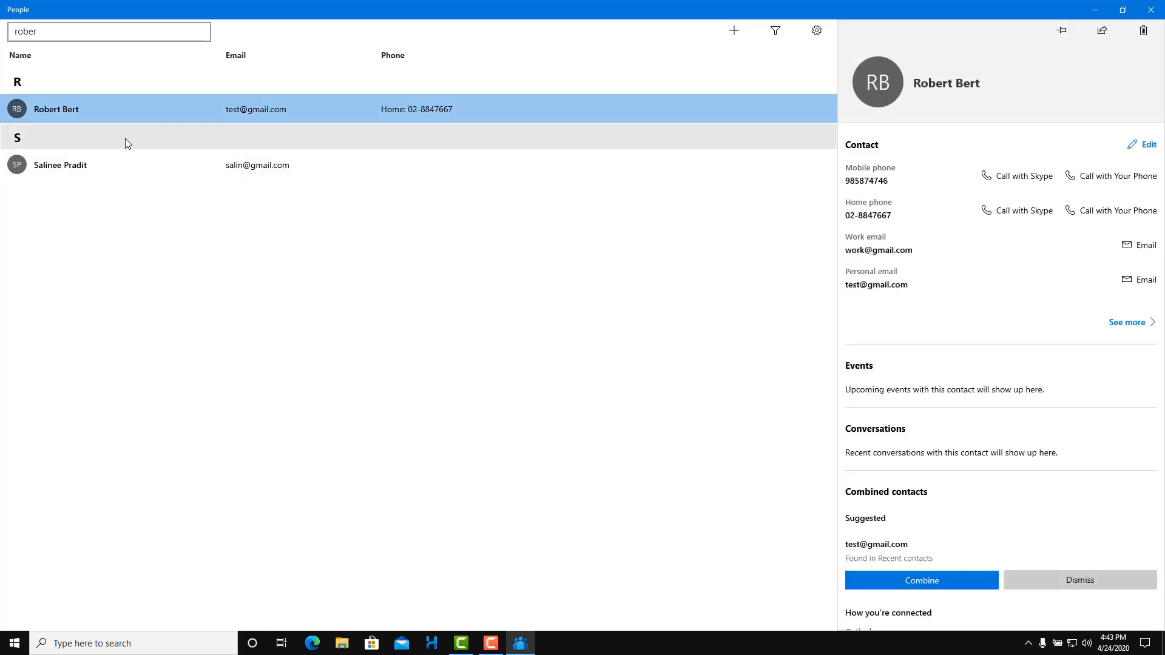
double_click(36, 33)
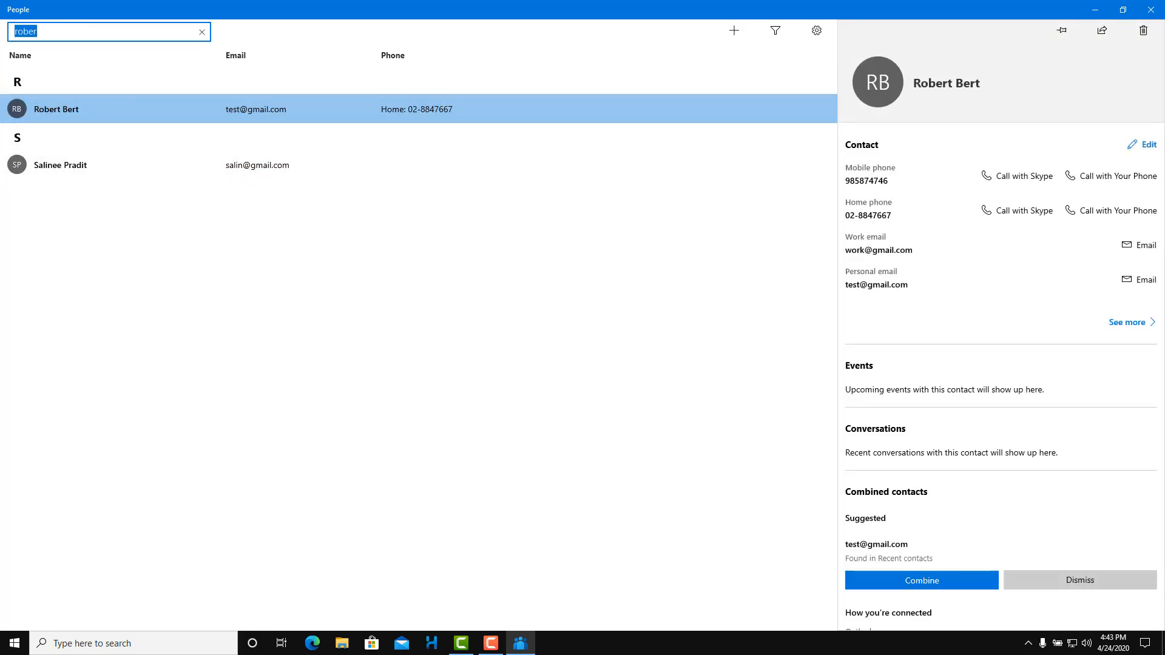
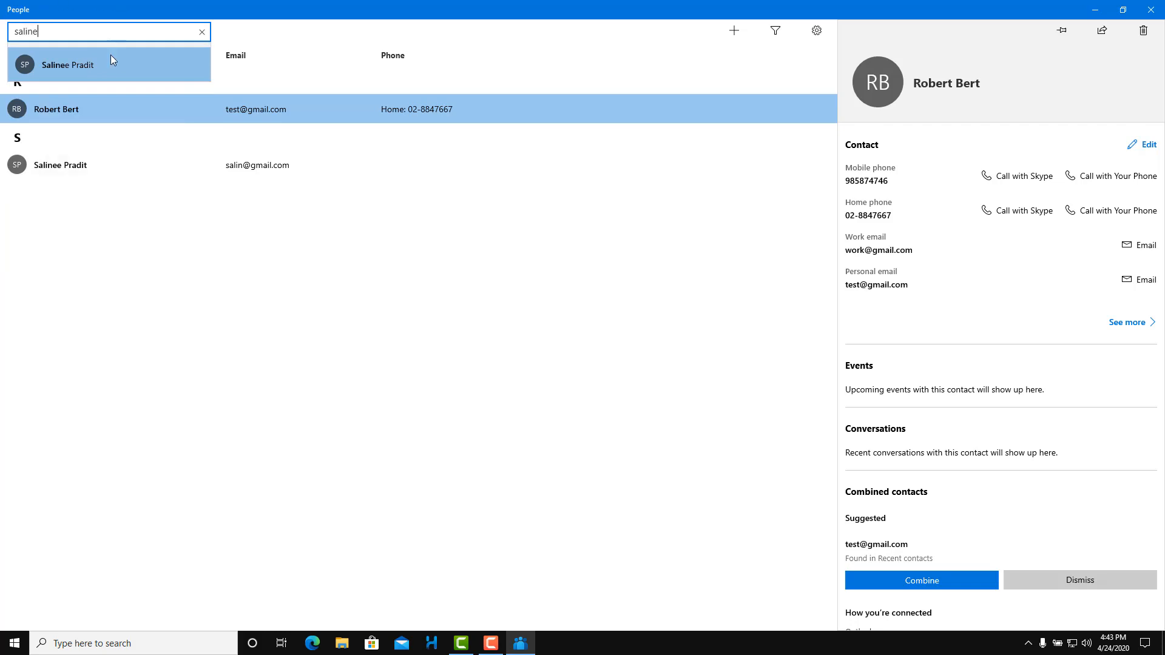
left_click(111, 63)
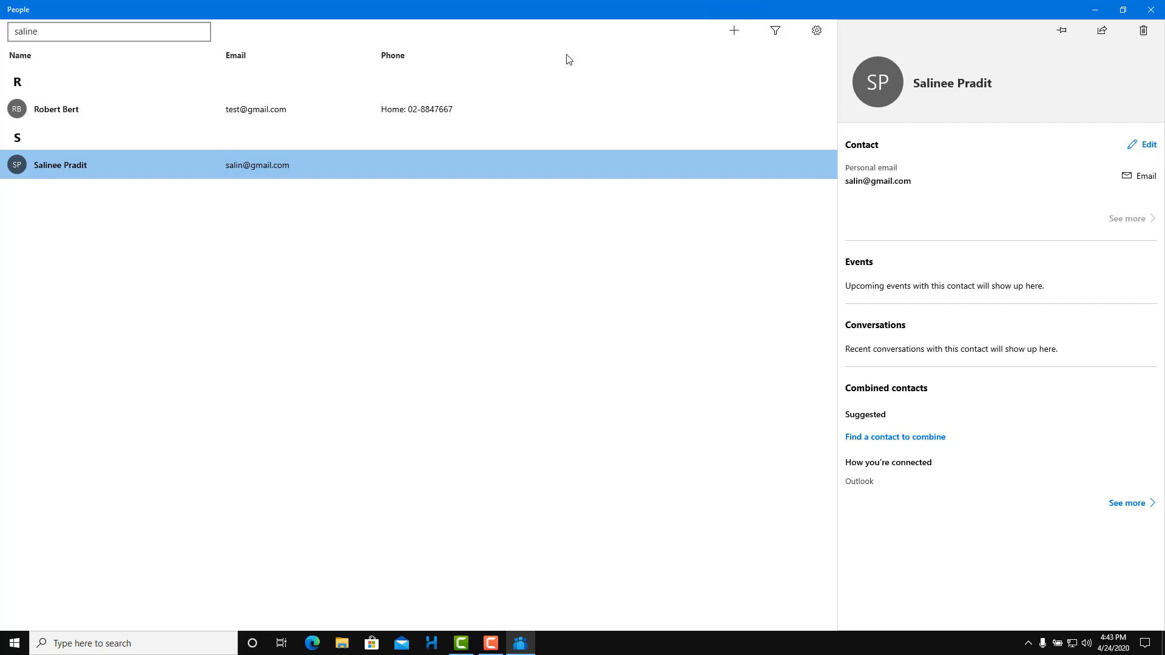
- Turn 'Hide contacts without phone numbers' on, then off again, applying each time
left_click(777, 32)
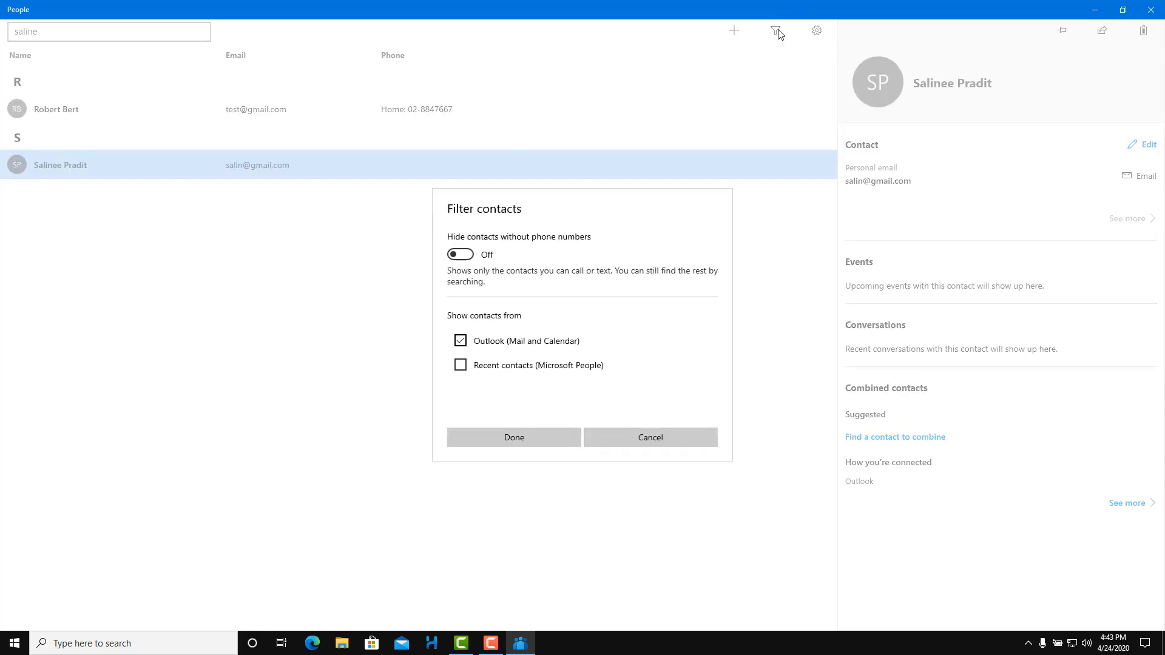
left_click(461, 255)
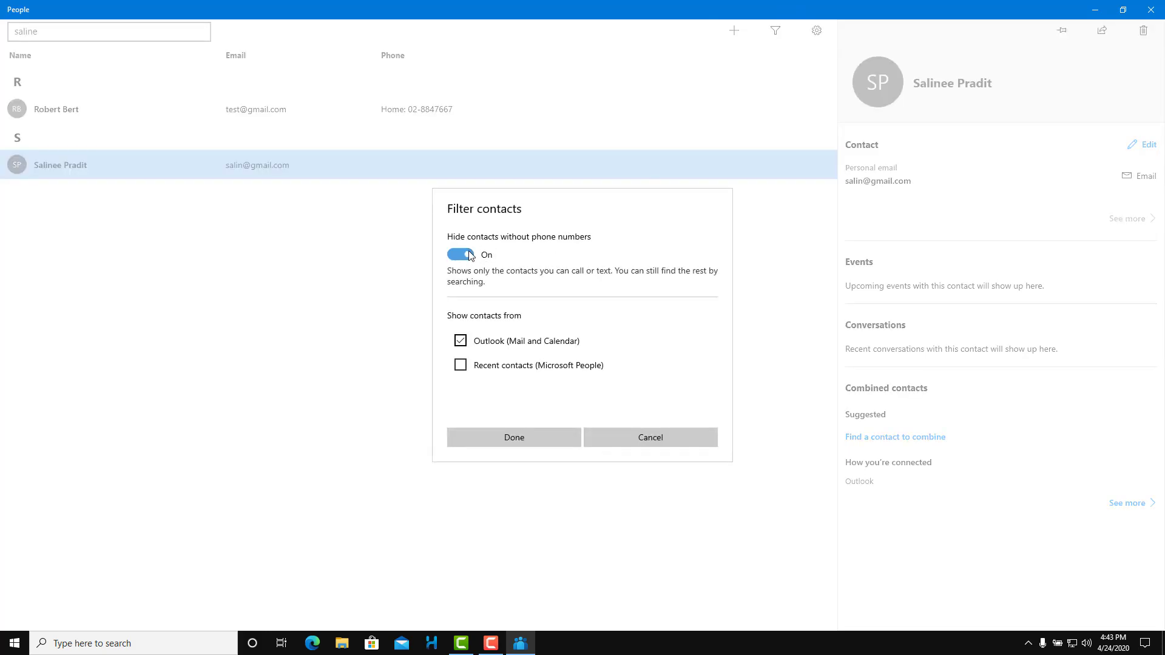
left_click(551, 438)
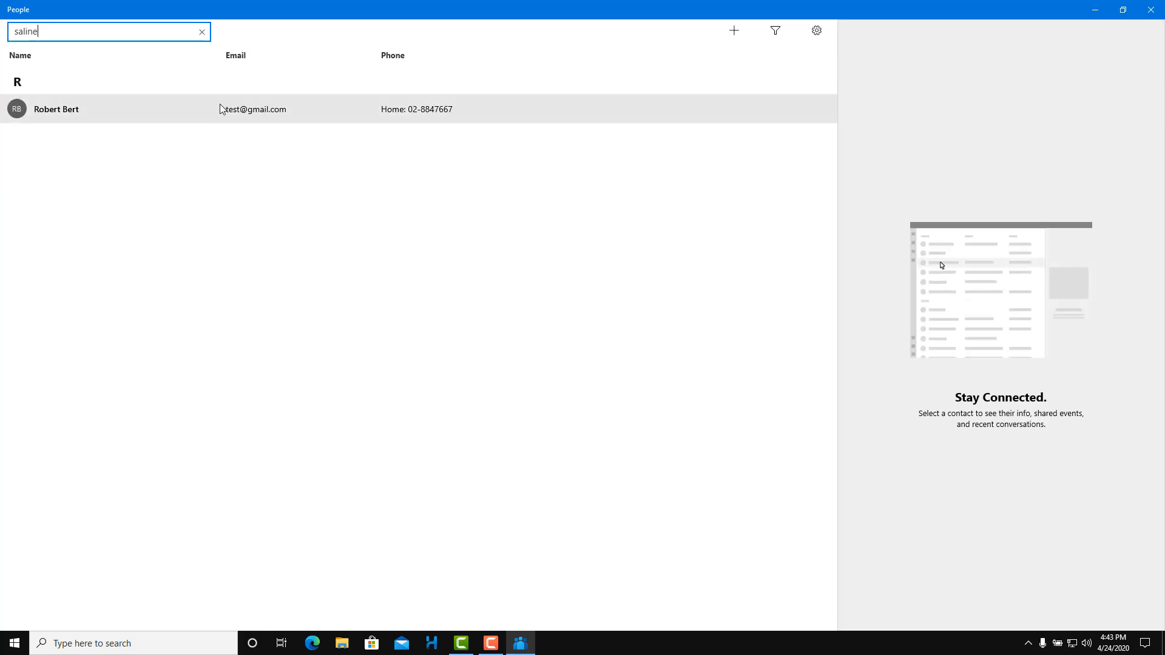
left_click(776, 31)
left_click(462, 254)
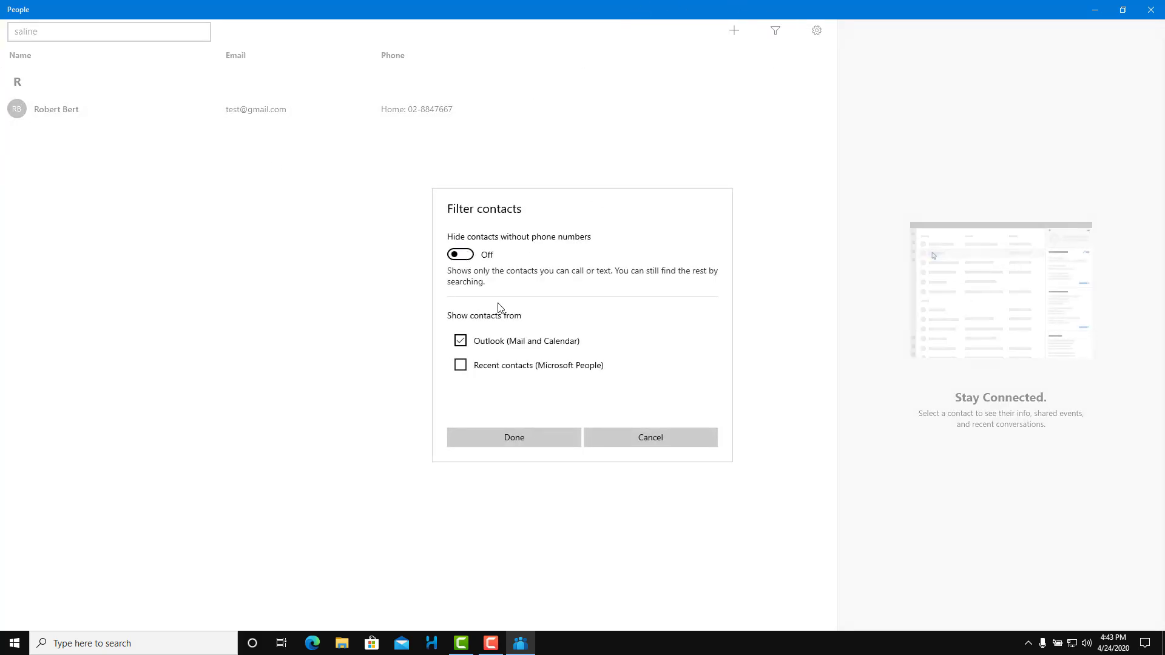
left_click(563, 441)
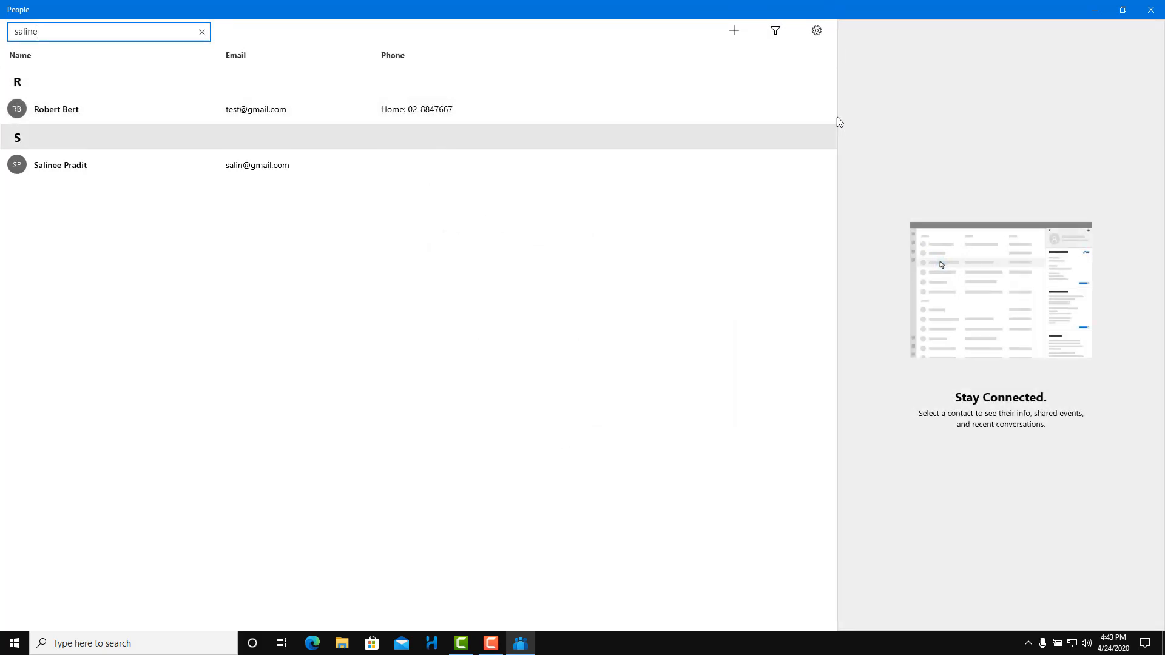
left_click(817, 34)
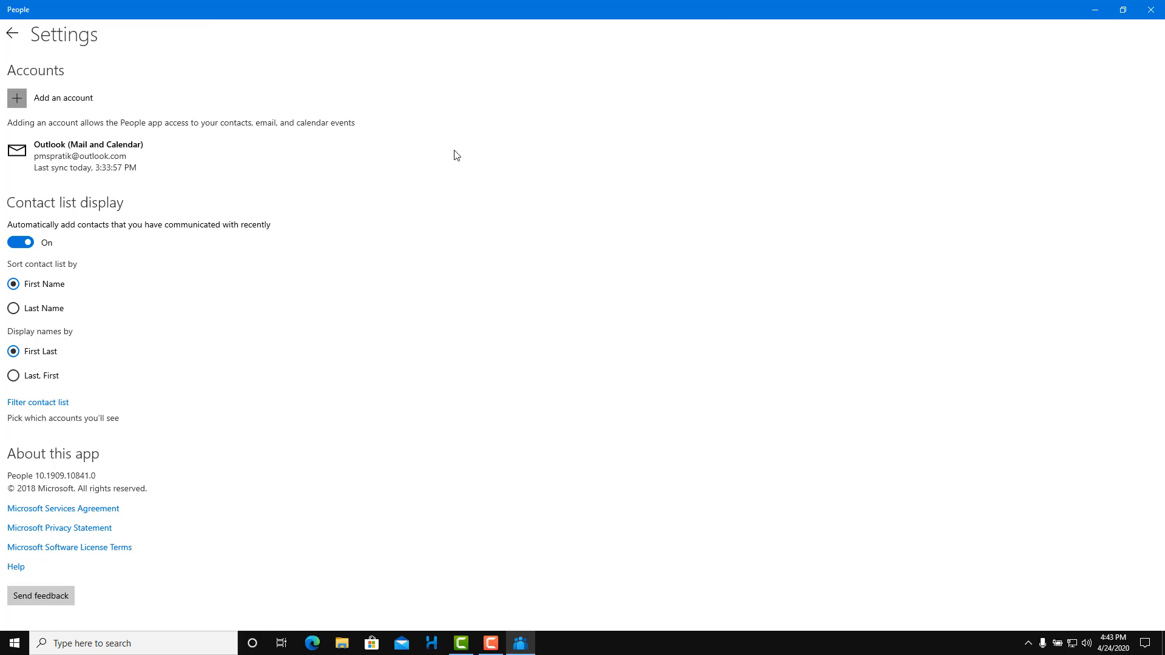
left_click(21, 242)
left_click(12, 34)
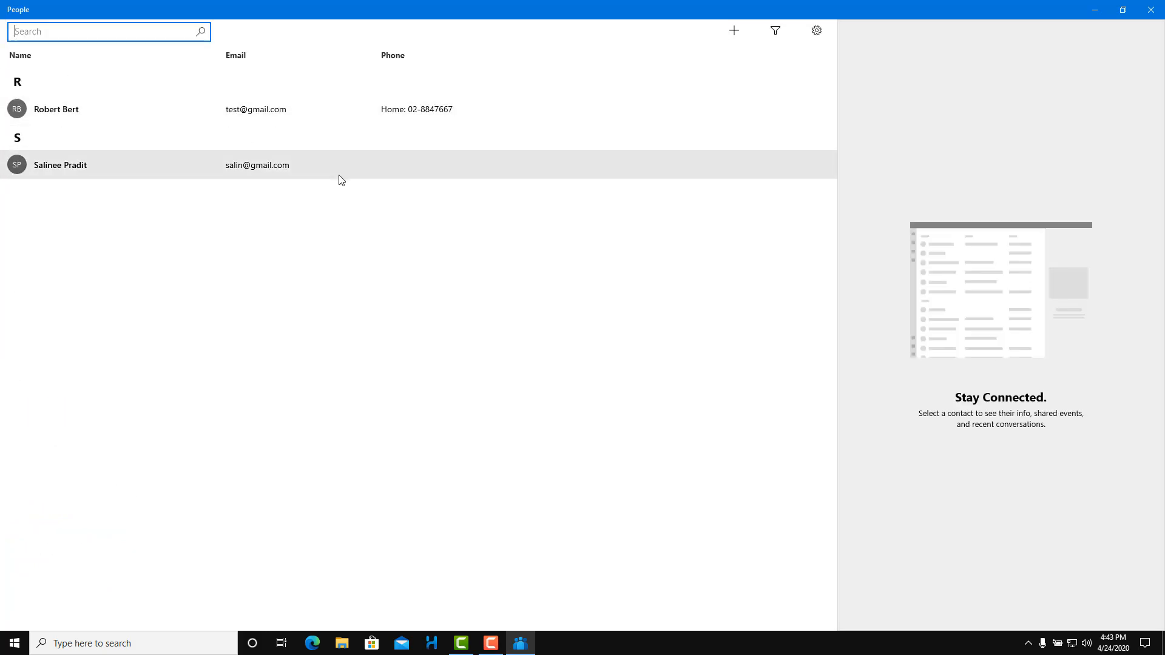
left_click(816, 31)
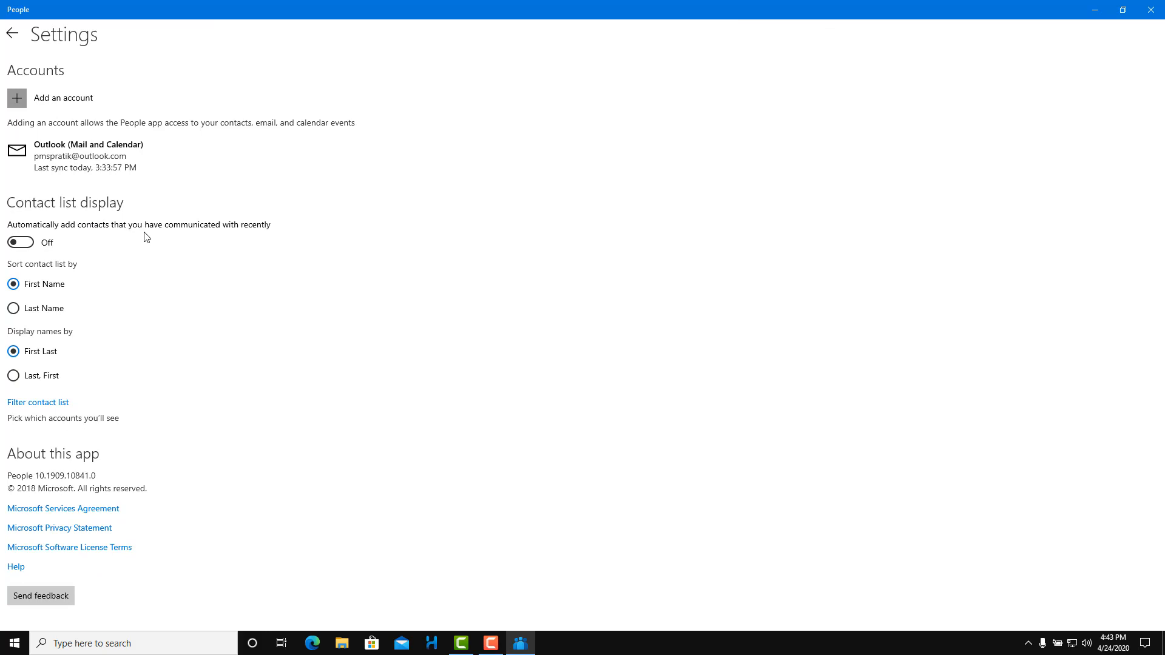
left_click(35, 244)
left_click(14, 309)
left_click(14, 285)
left_click(14, 33)
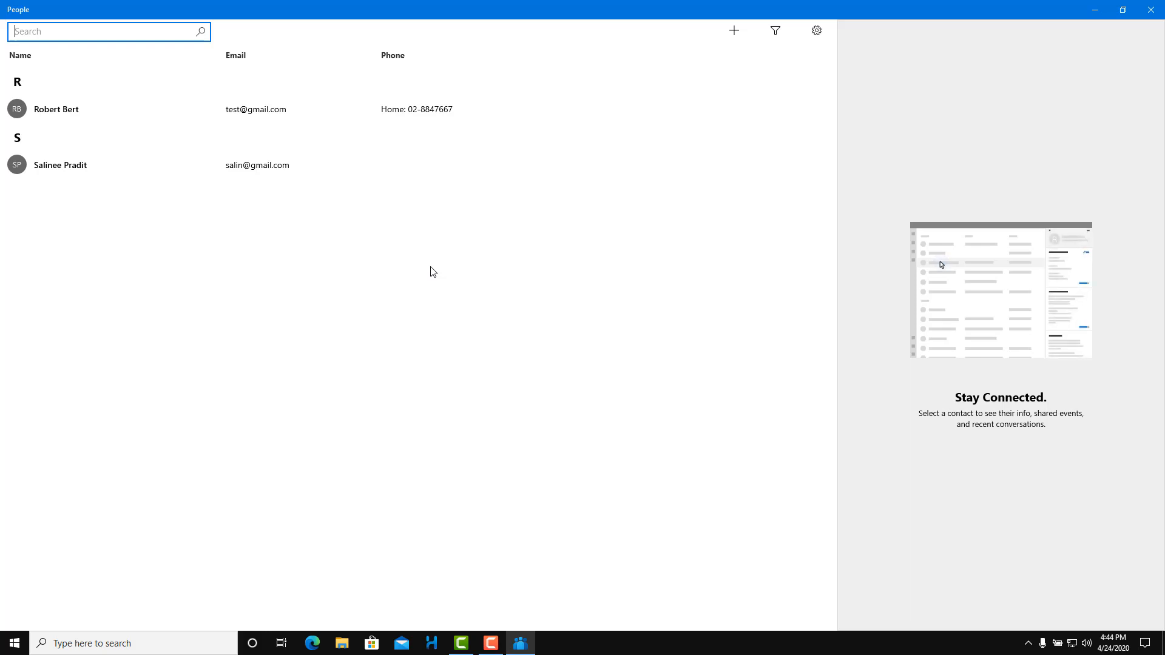
left_click(322, 160)
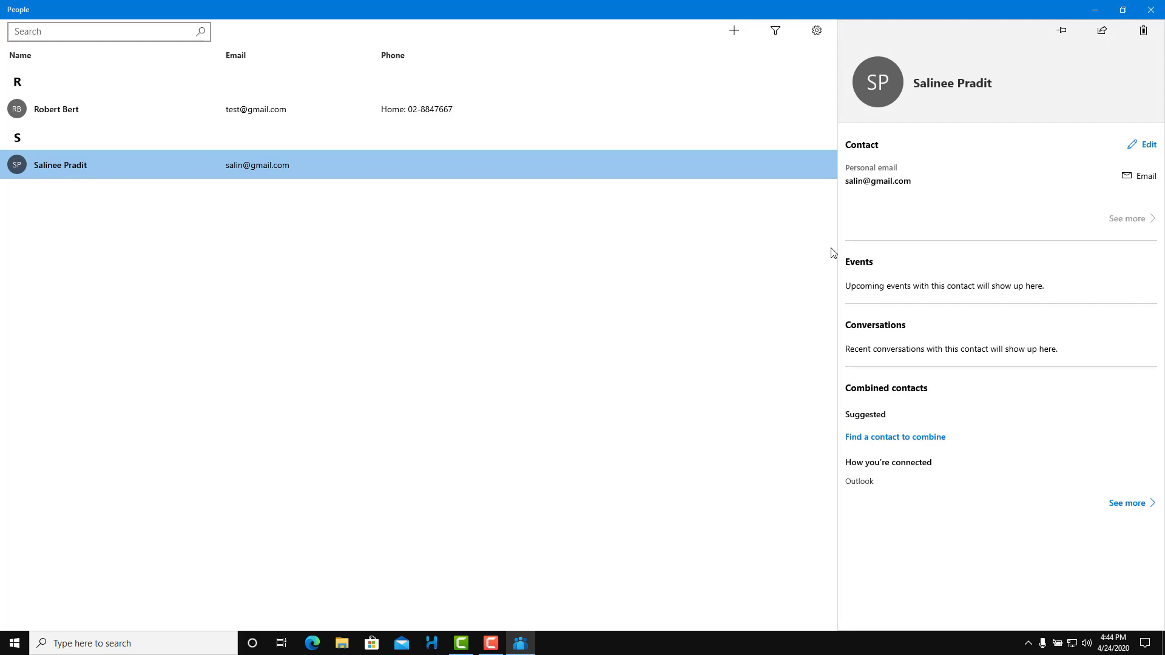
left_click(1146, 178)
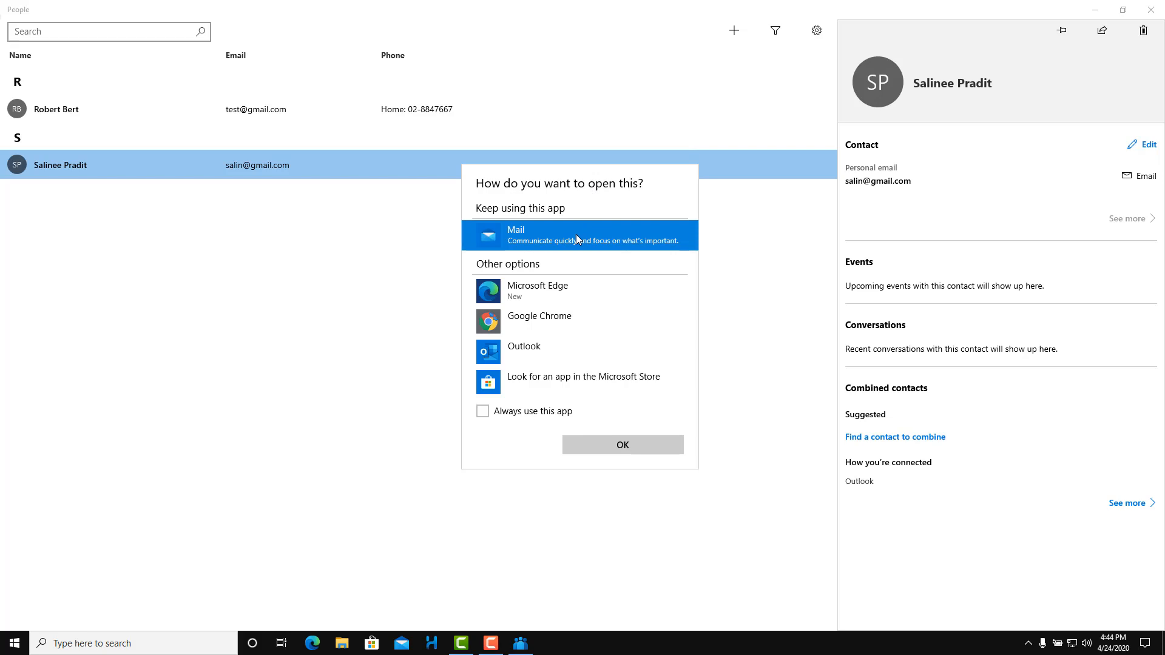
left_click(546, 415)
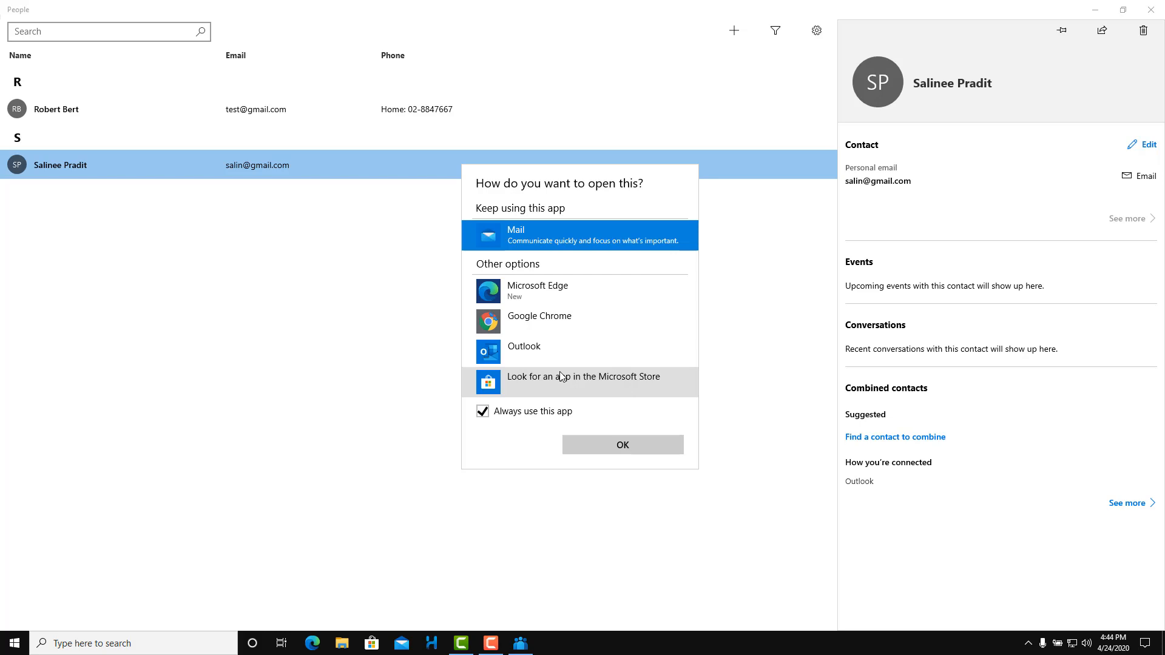
left_click(623, 445)
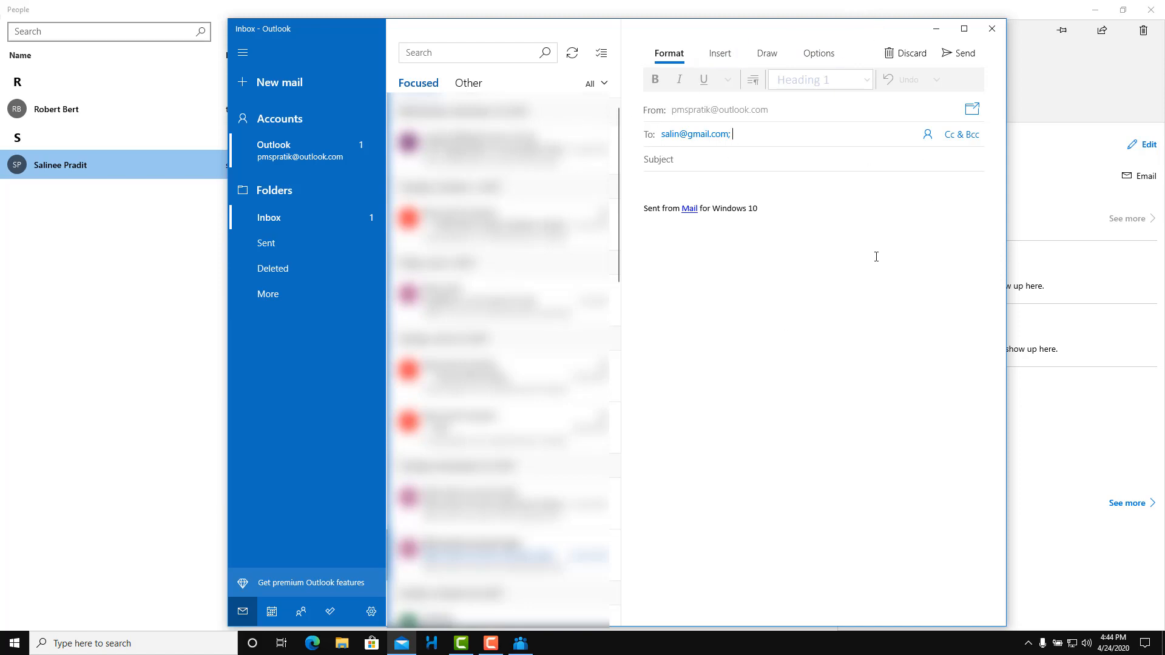
- Close the new message window in Mail
left_click(991, 29)
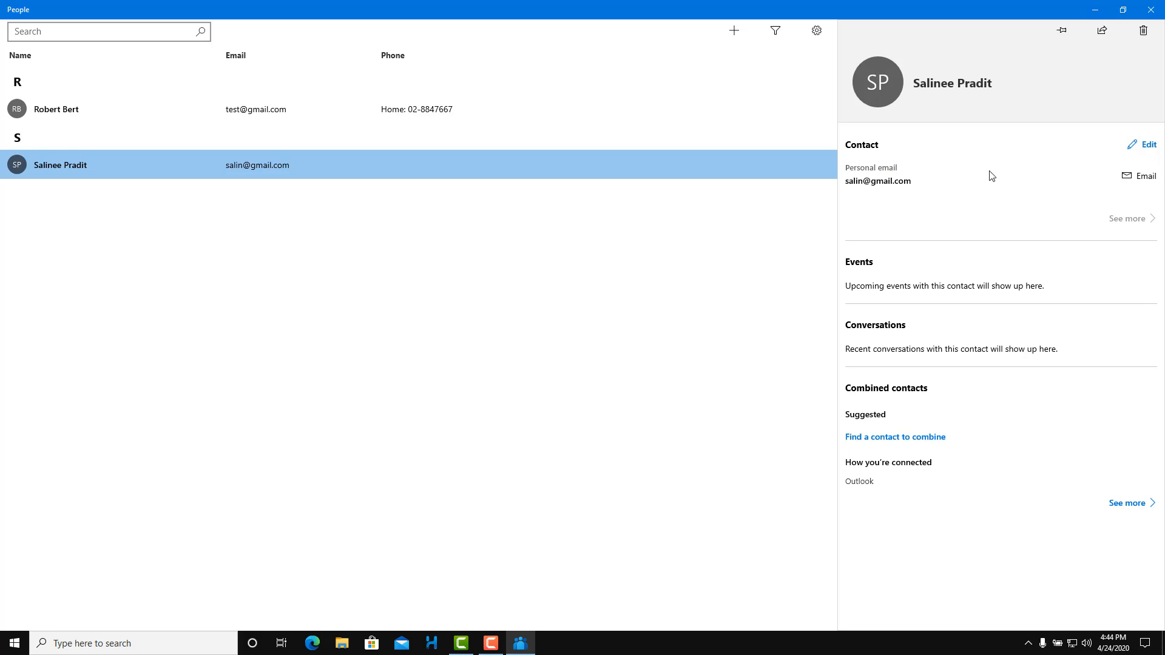
left_click(256, 110)
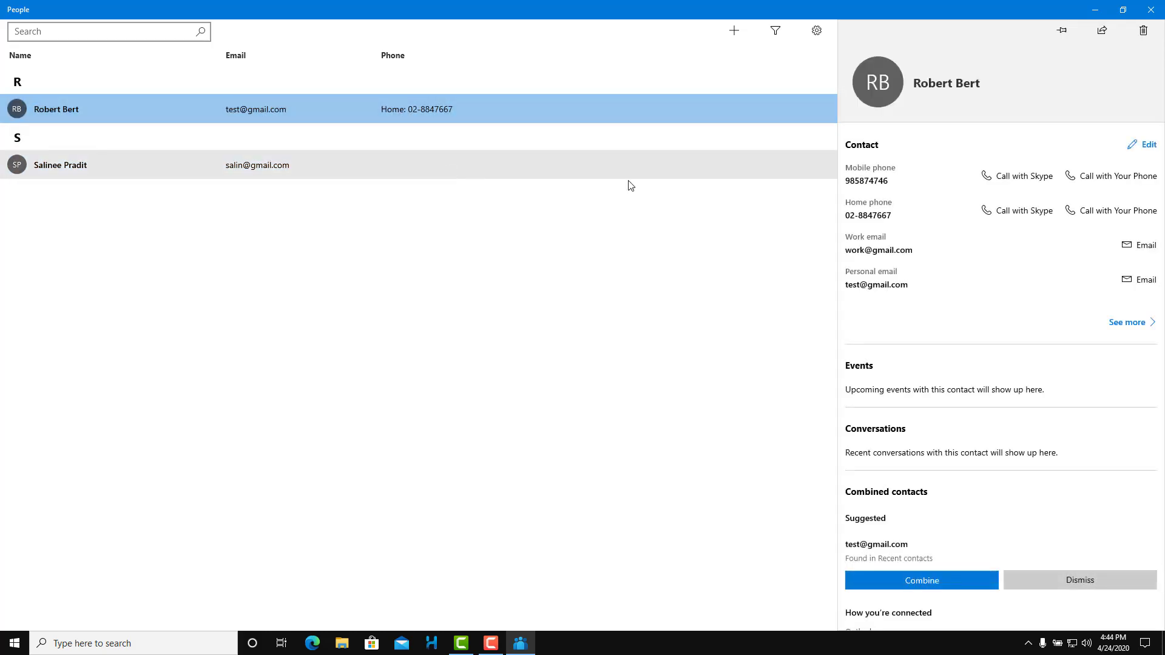